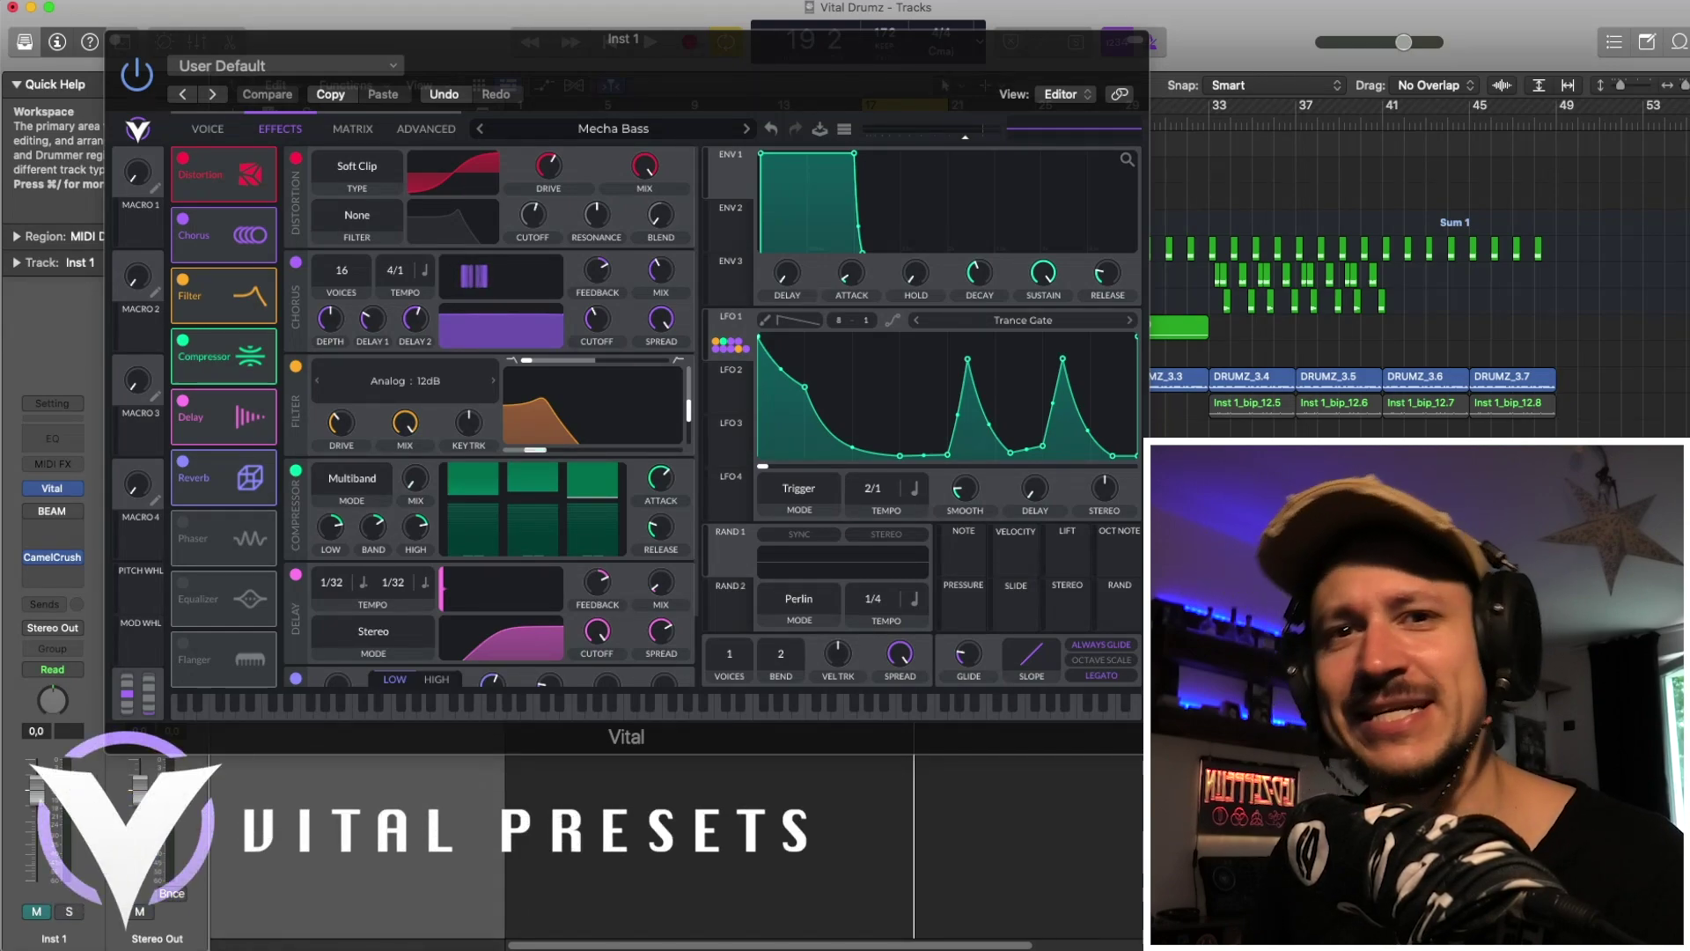
Play the finished Mecha Bass patch once more, then close the Vital window
key(space)
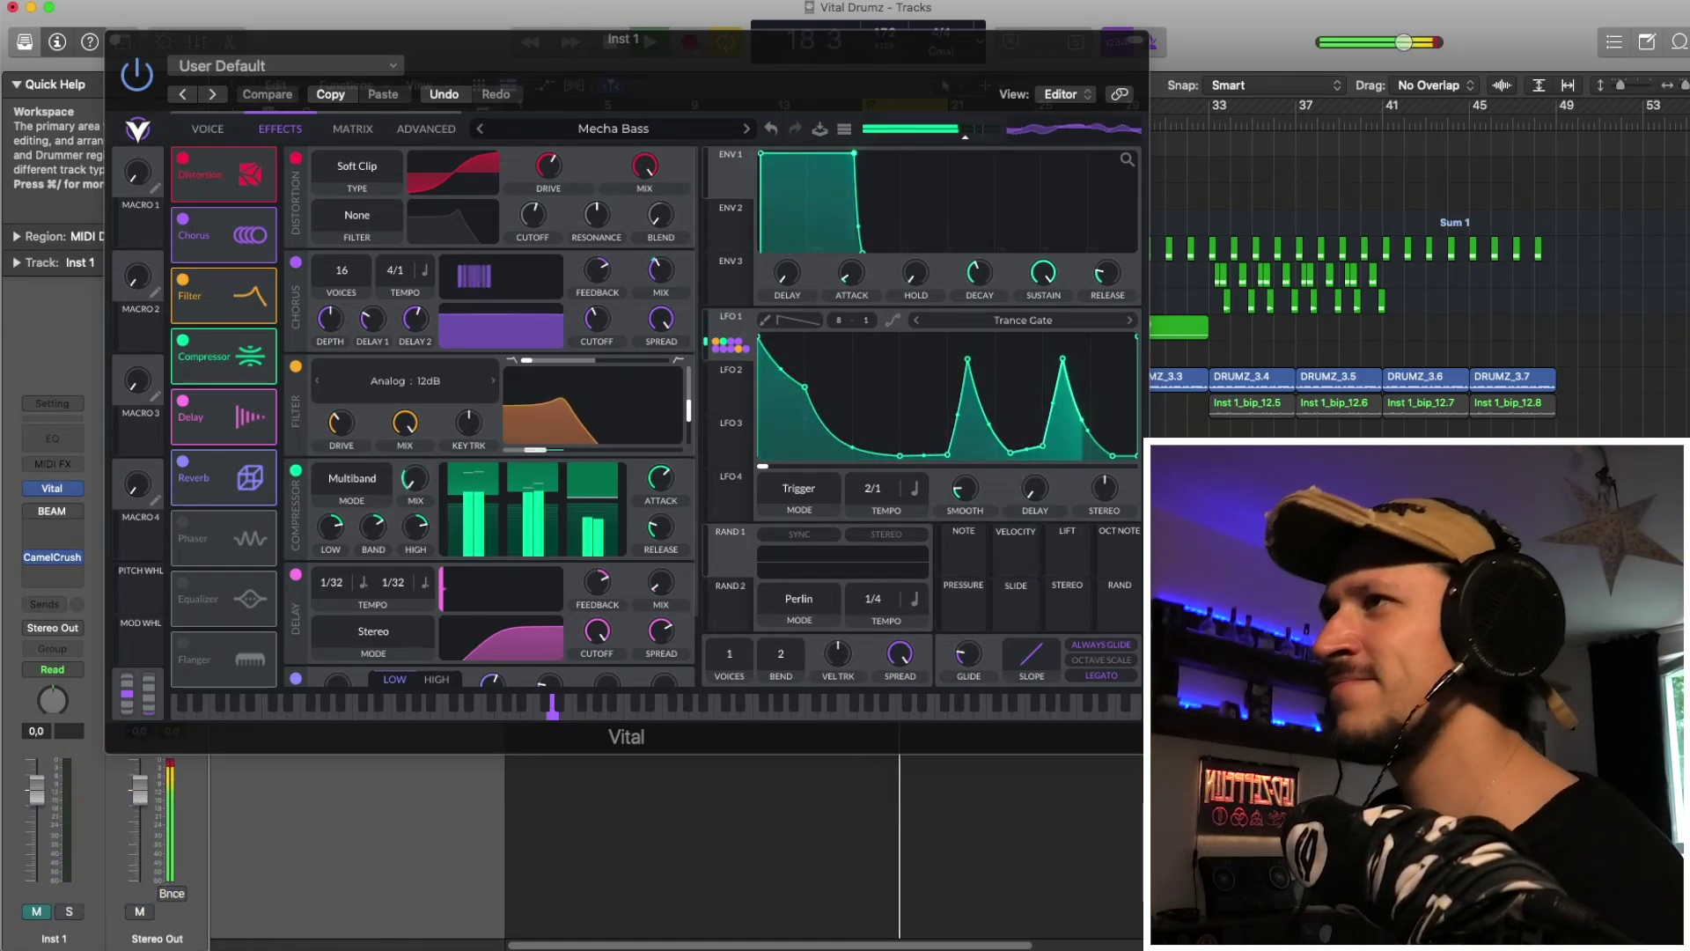
click(120, 41)
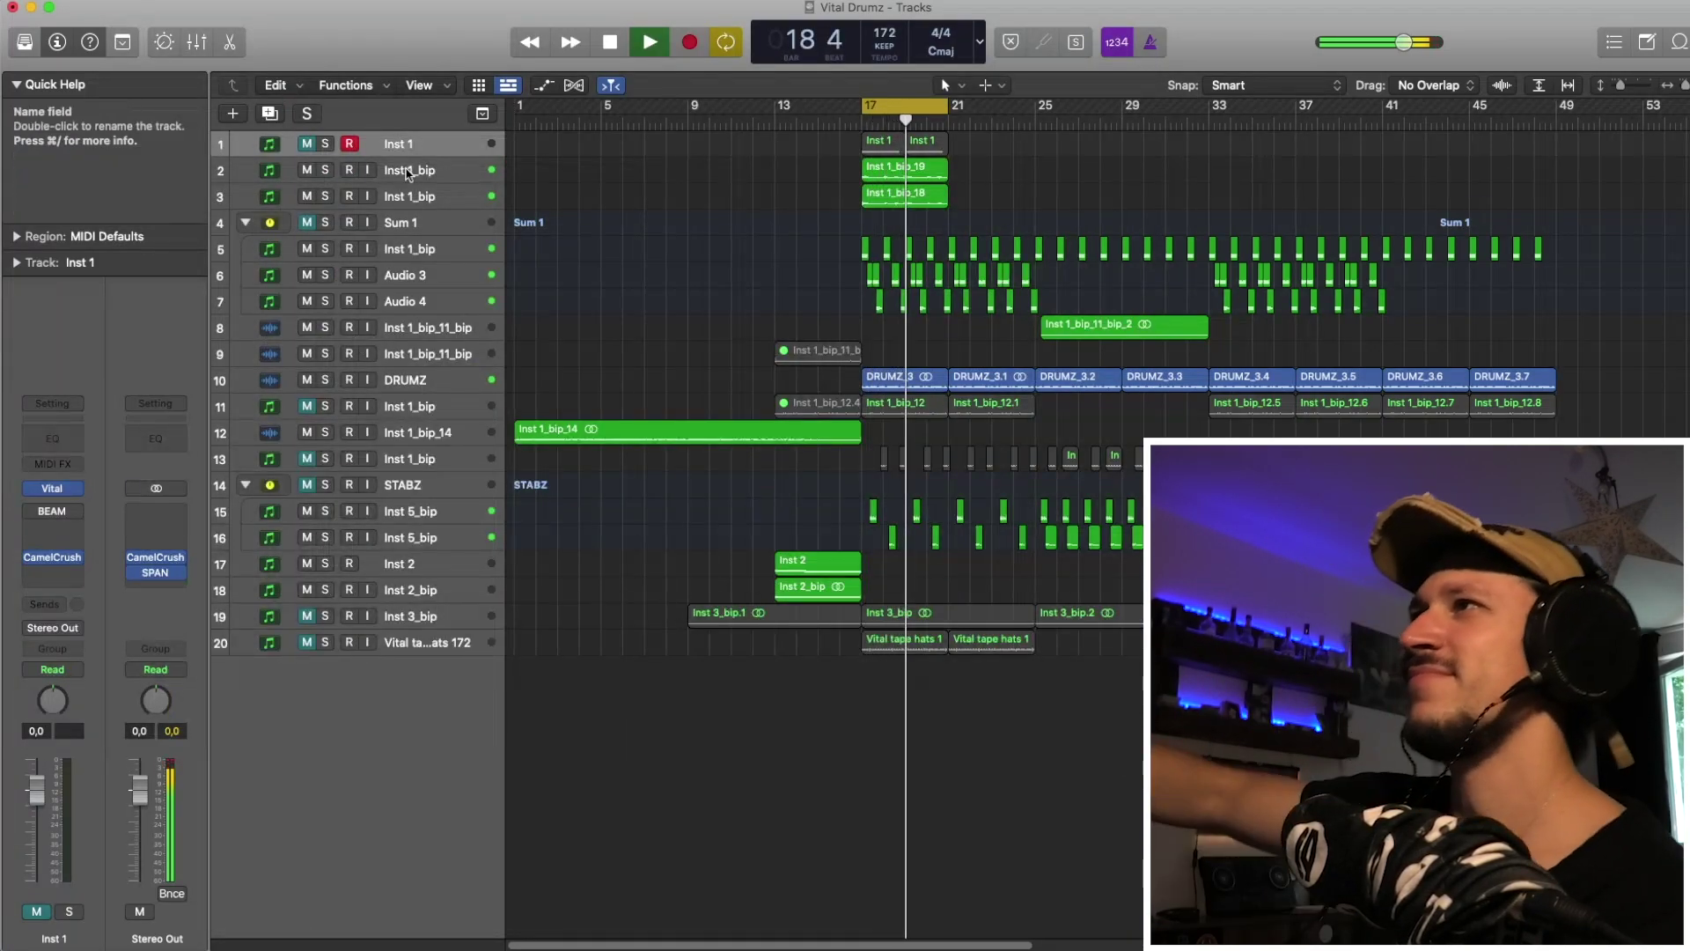
Select the Inst 1 track and solo it so only its two regions play
key(Down)
key(Down)
key(Up)
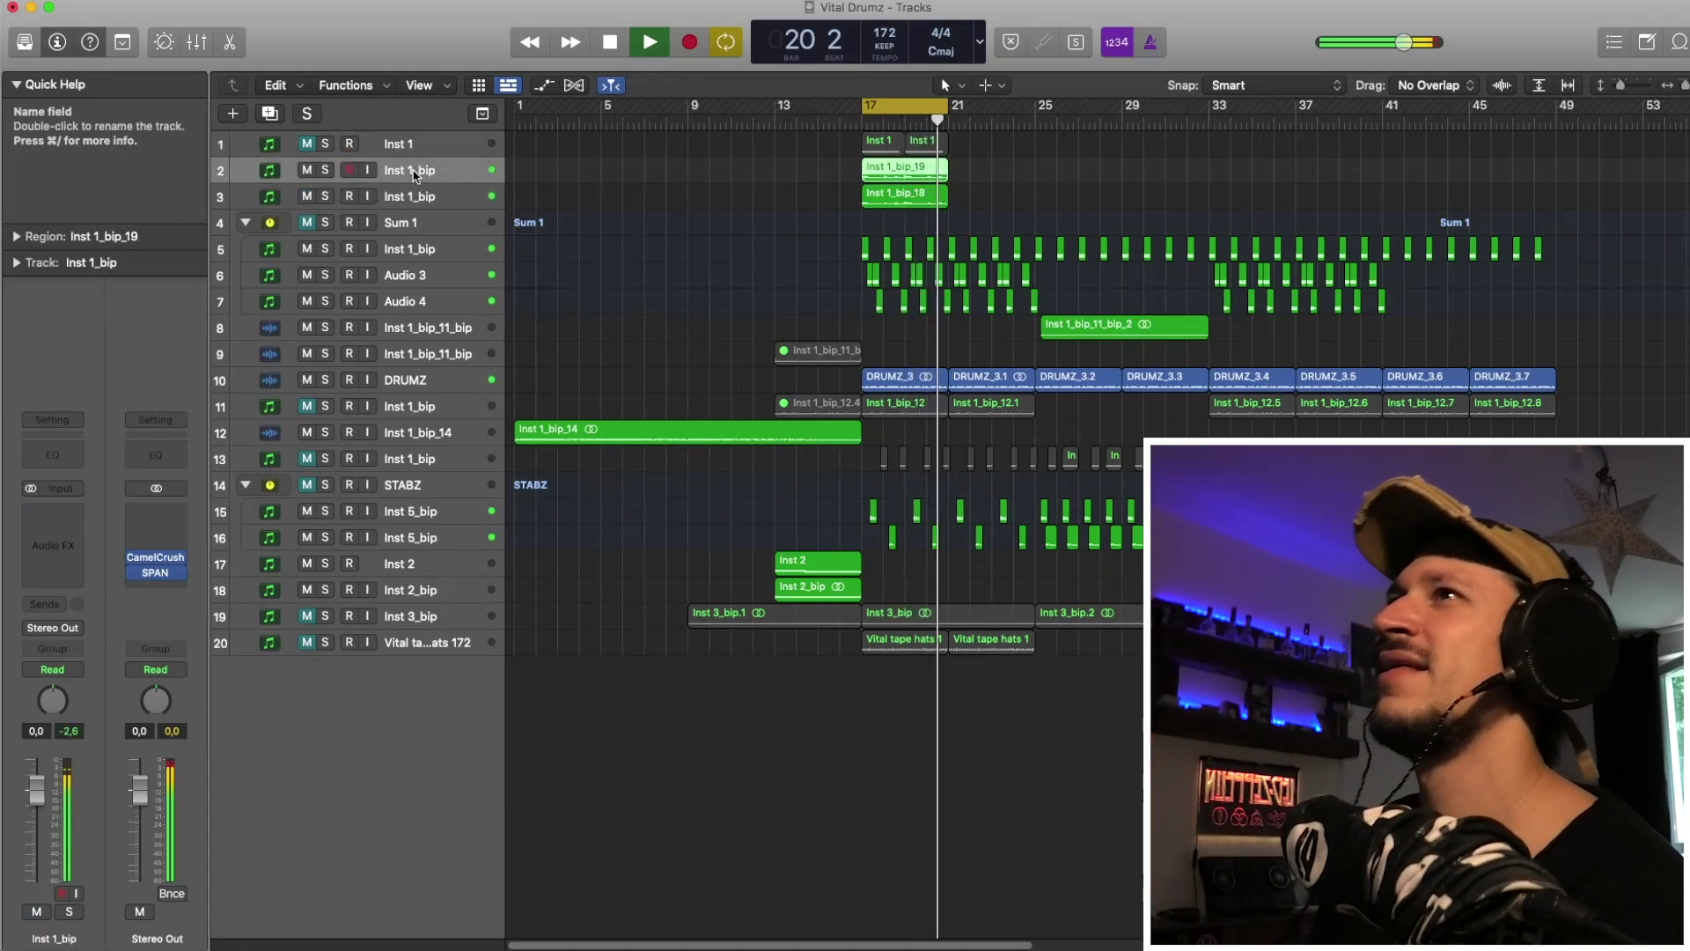
key(space)
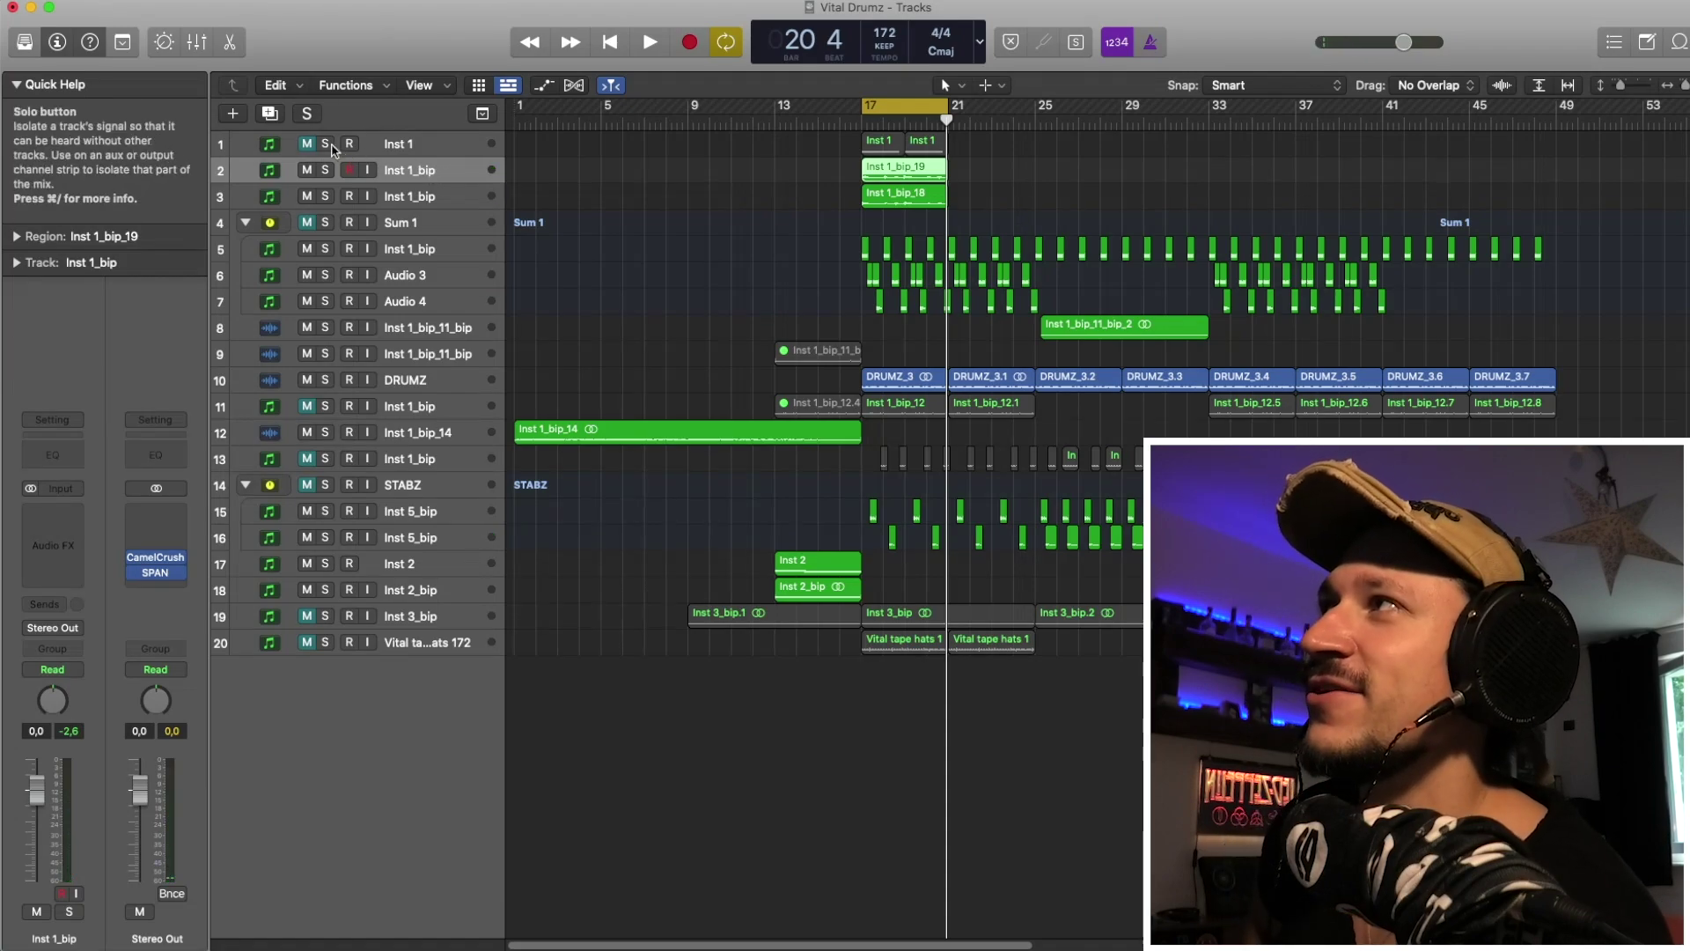
key(ctrl+s)
click(430, 146)
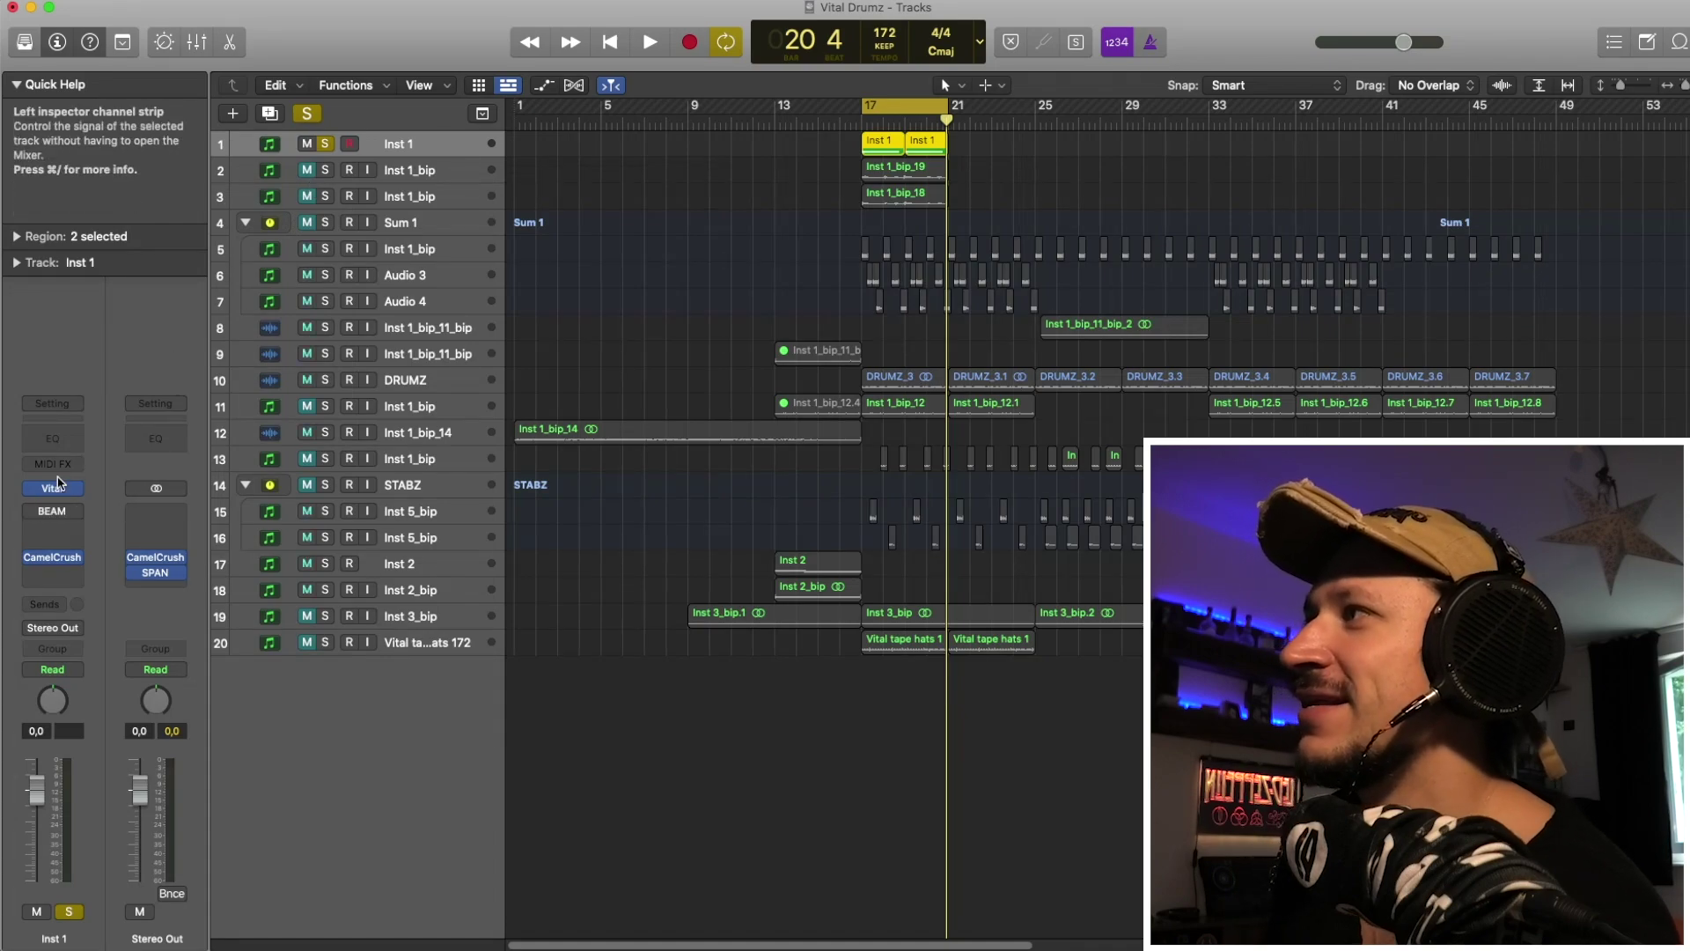
Open Vital on Inst 1 and switch off Reverb, Delay, Compressor, Filter, Chorus and Distortion
click(53, 487)
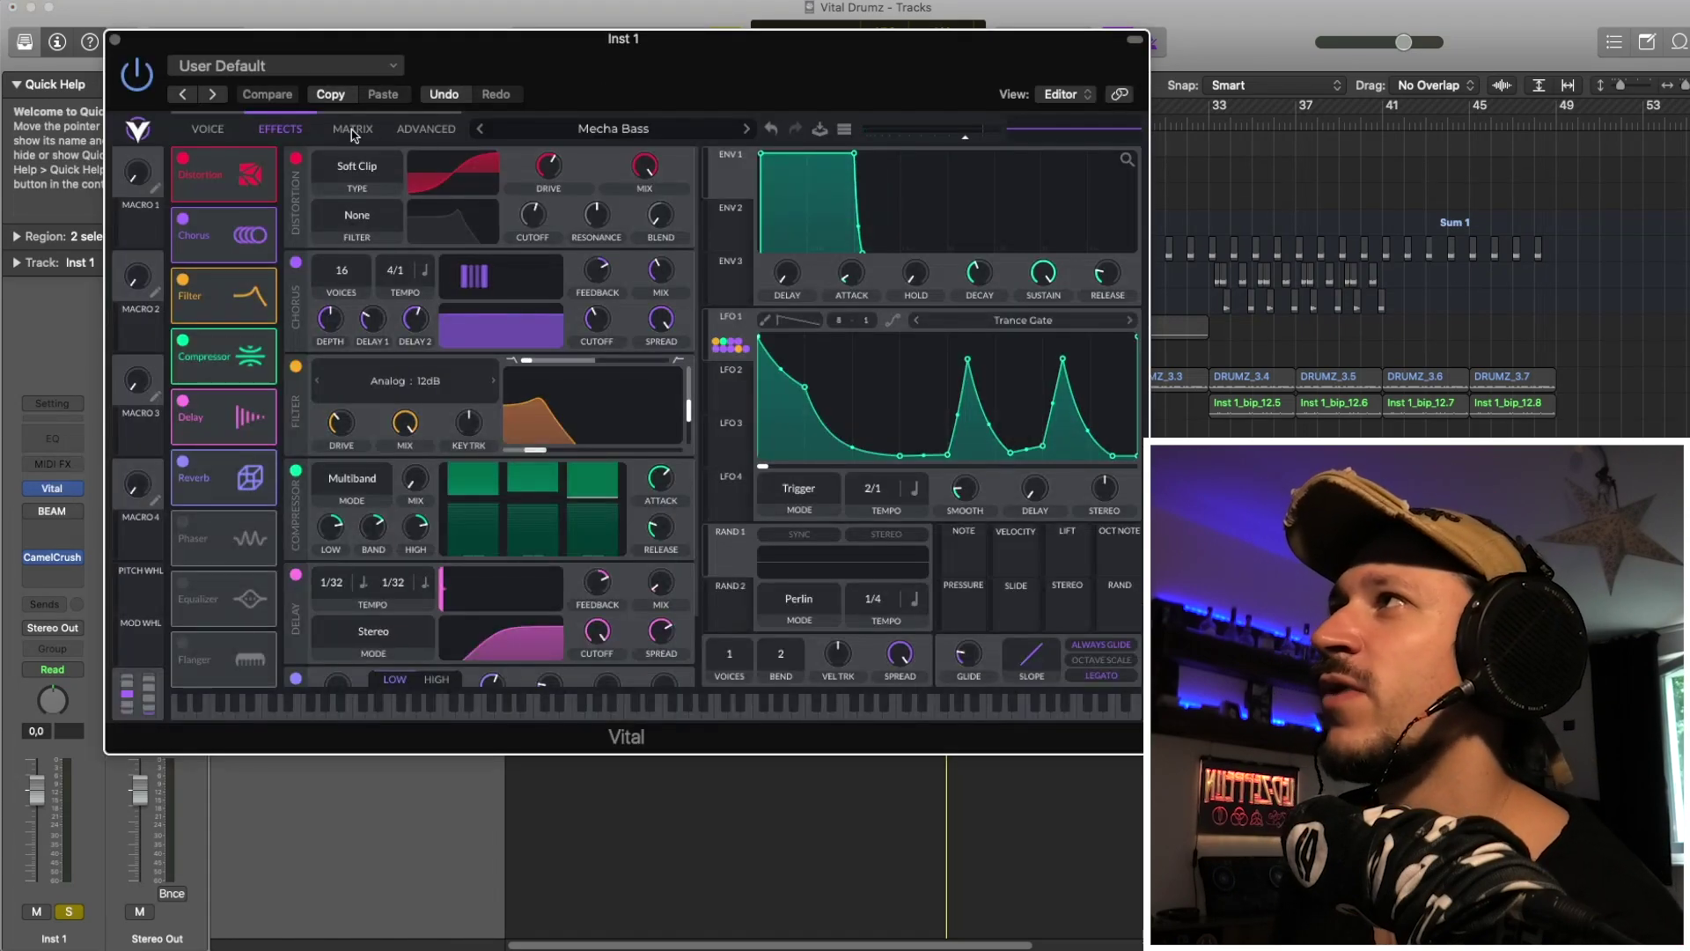
click(182, 460)
click(183, 400)
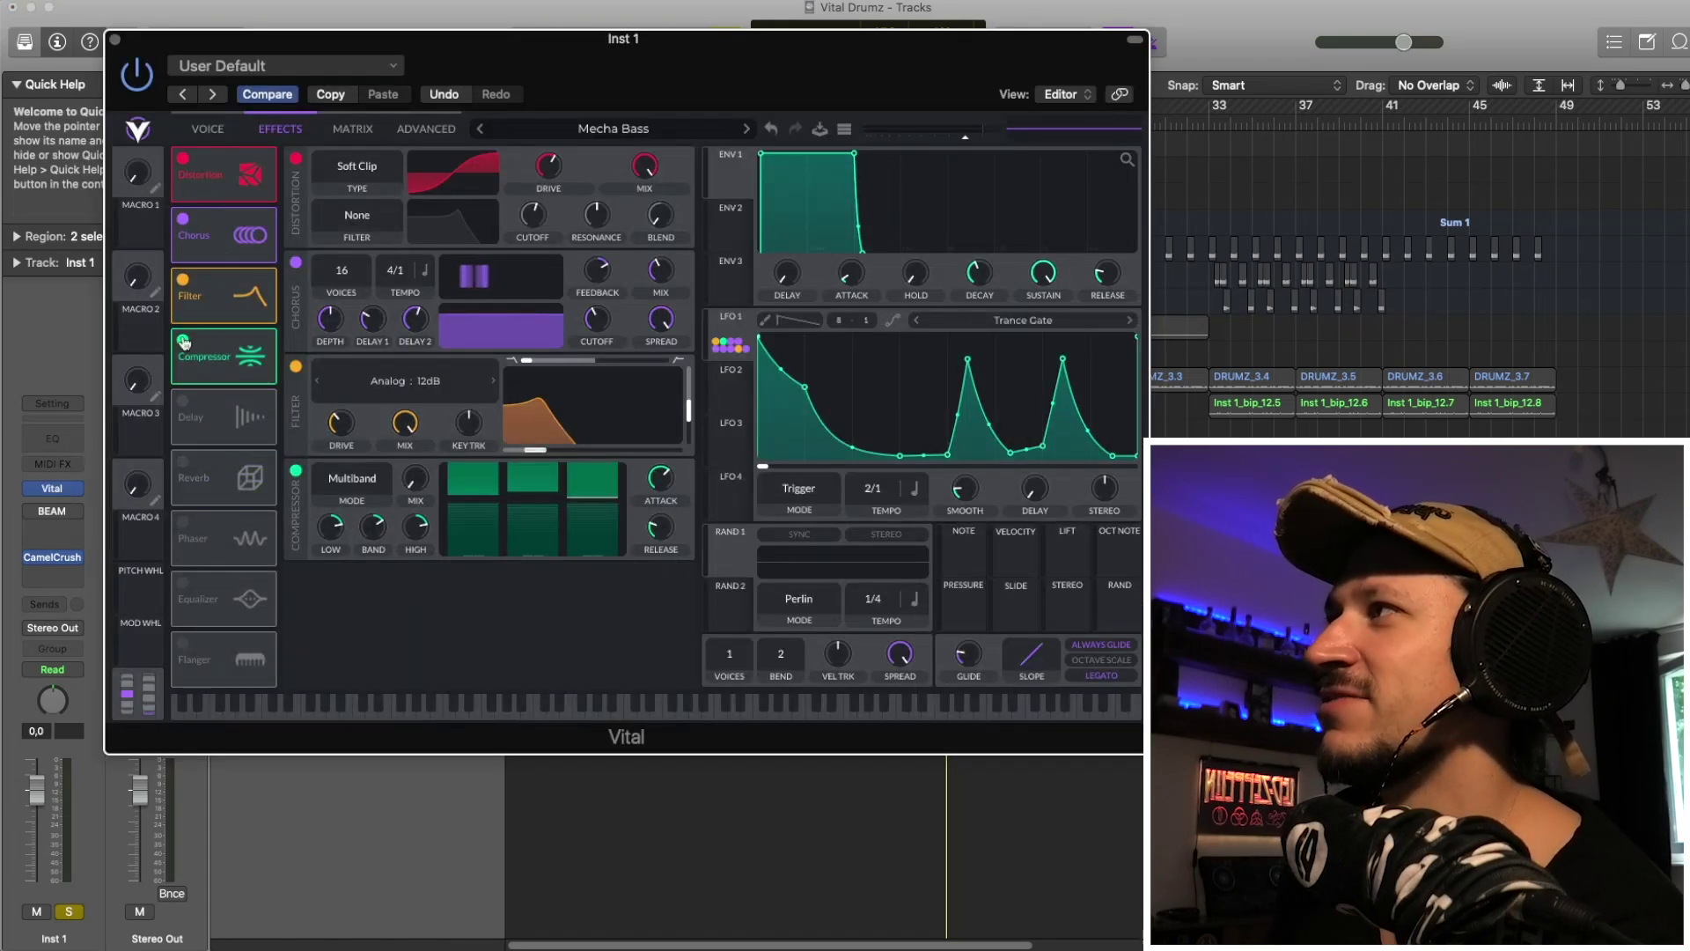
click(183, 340)
click(183, 279)
click(182, 220)
click(182, 159)
Disable Filter 1, the White Noise sampler and oscillators 3 and 2, then play oscillator 1 alone
click(195, 126)
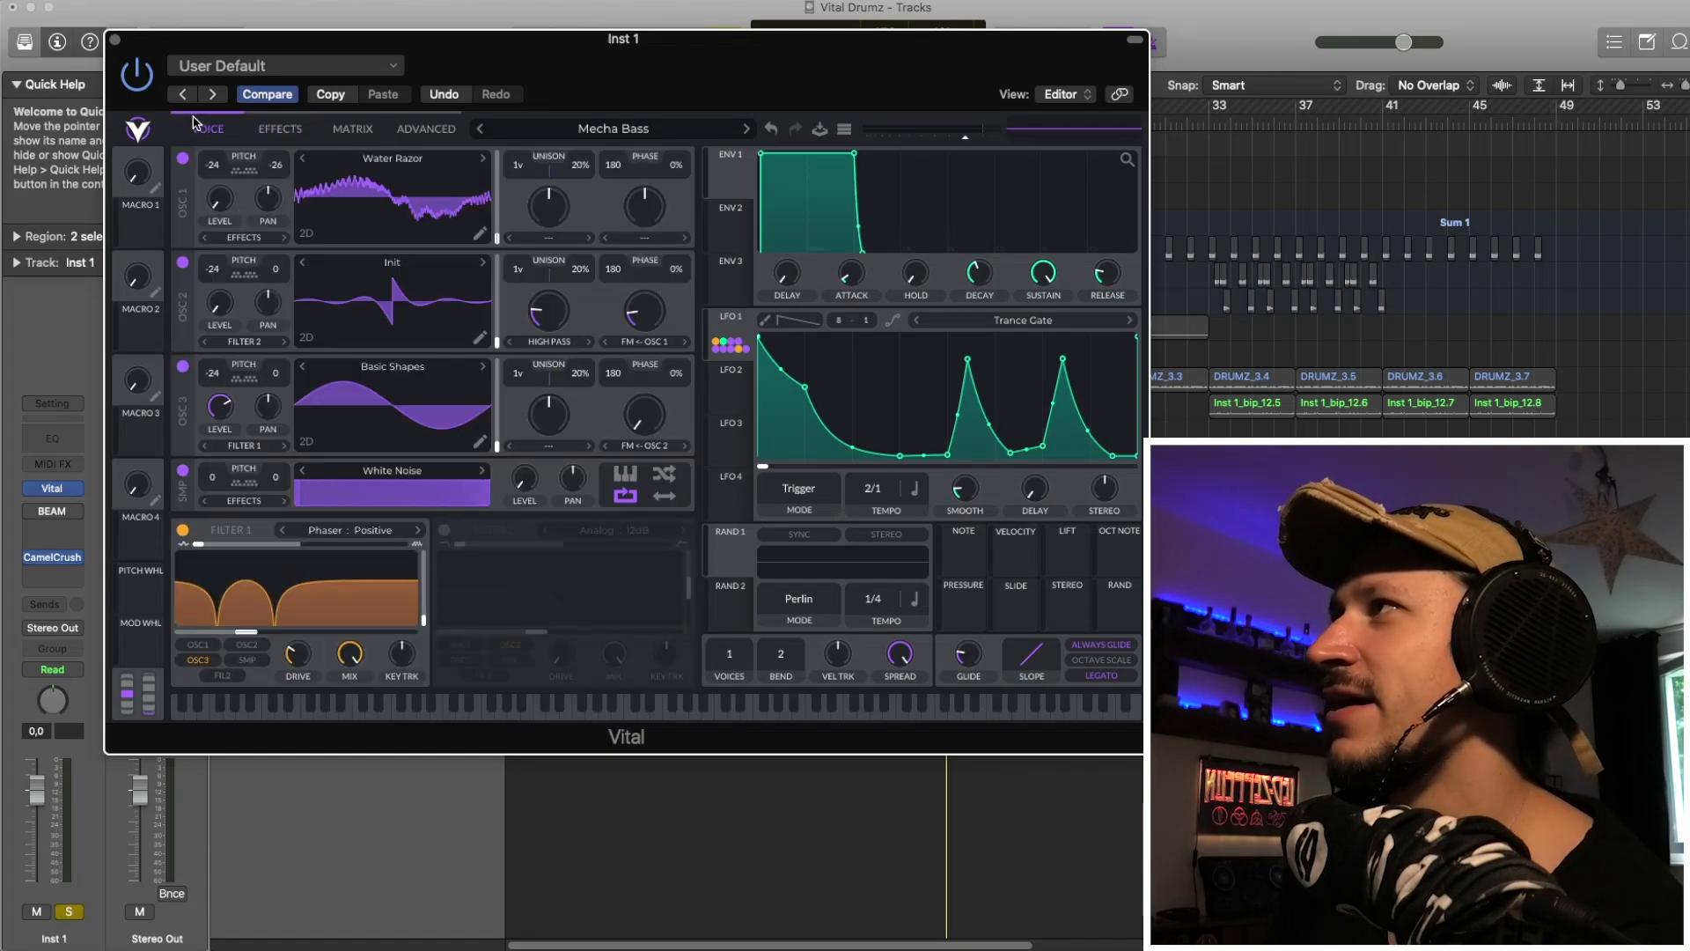
click(184, 530)
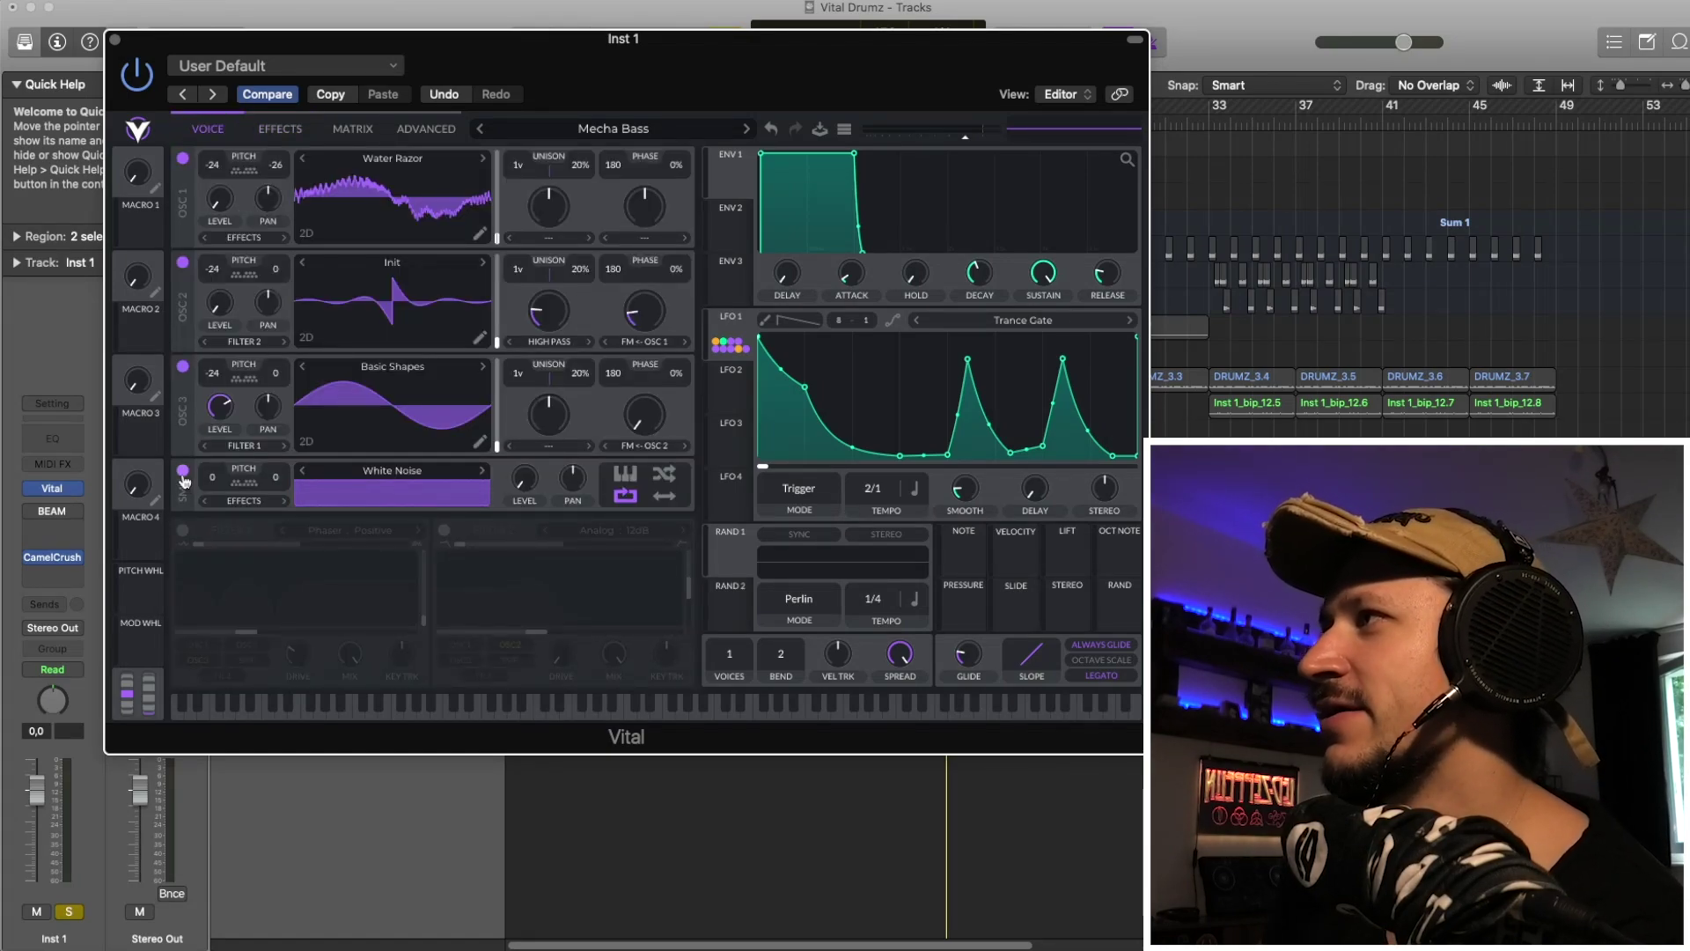
click(183, 471)
click(182, 365)
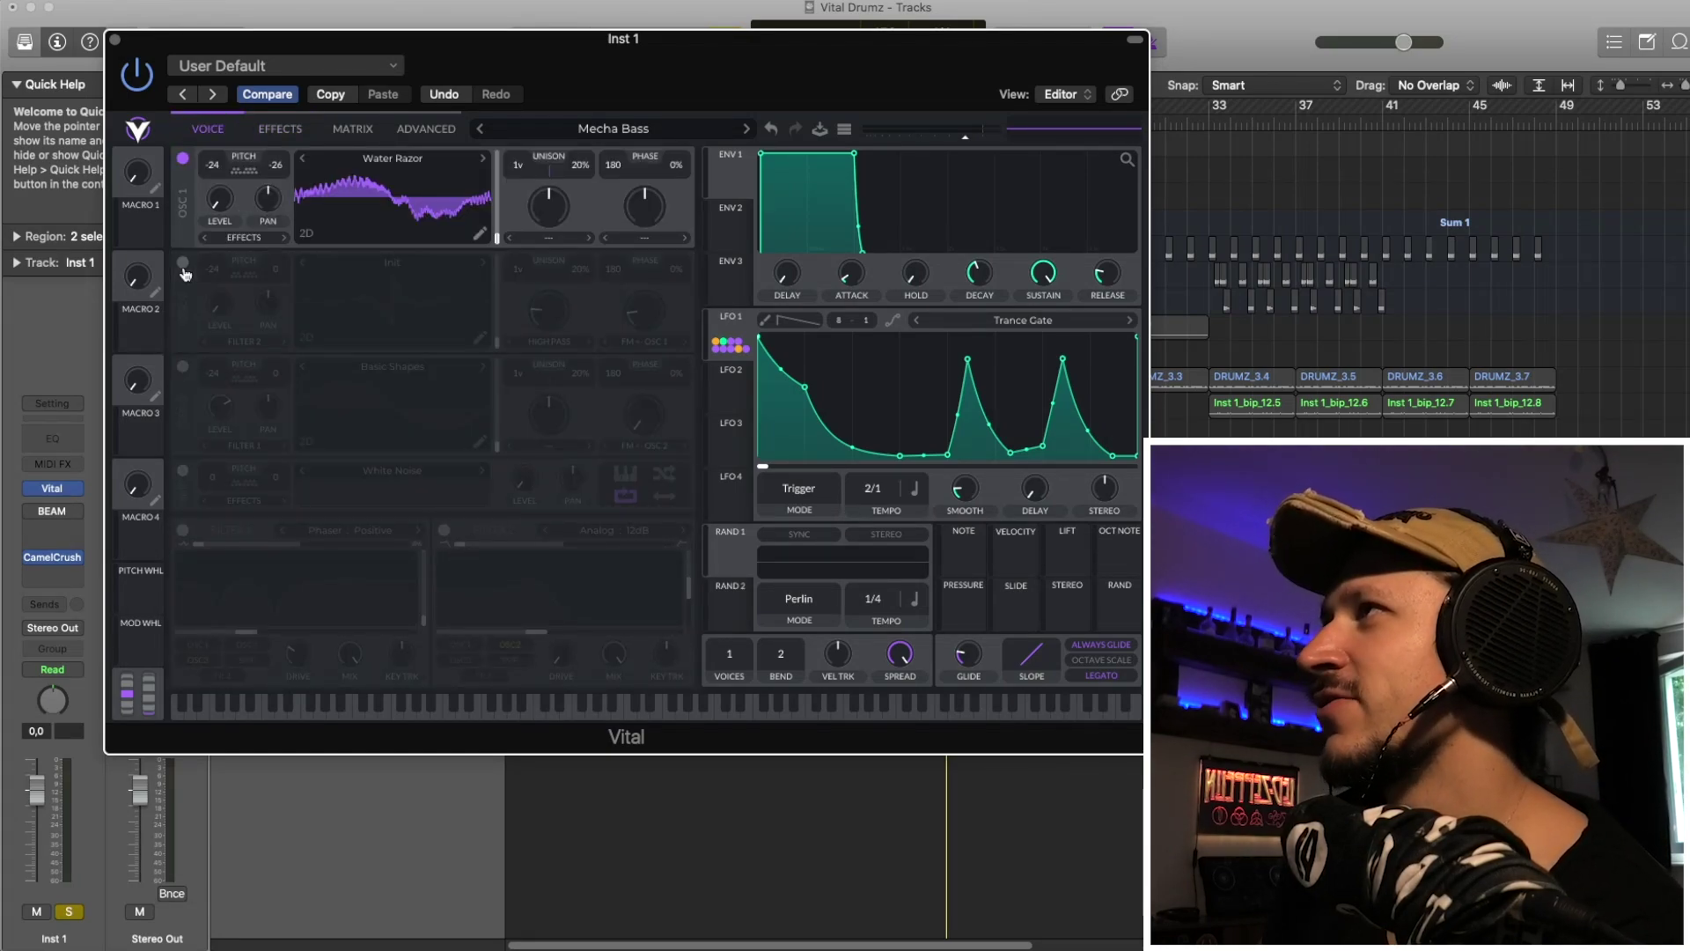
click(183, 261)
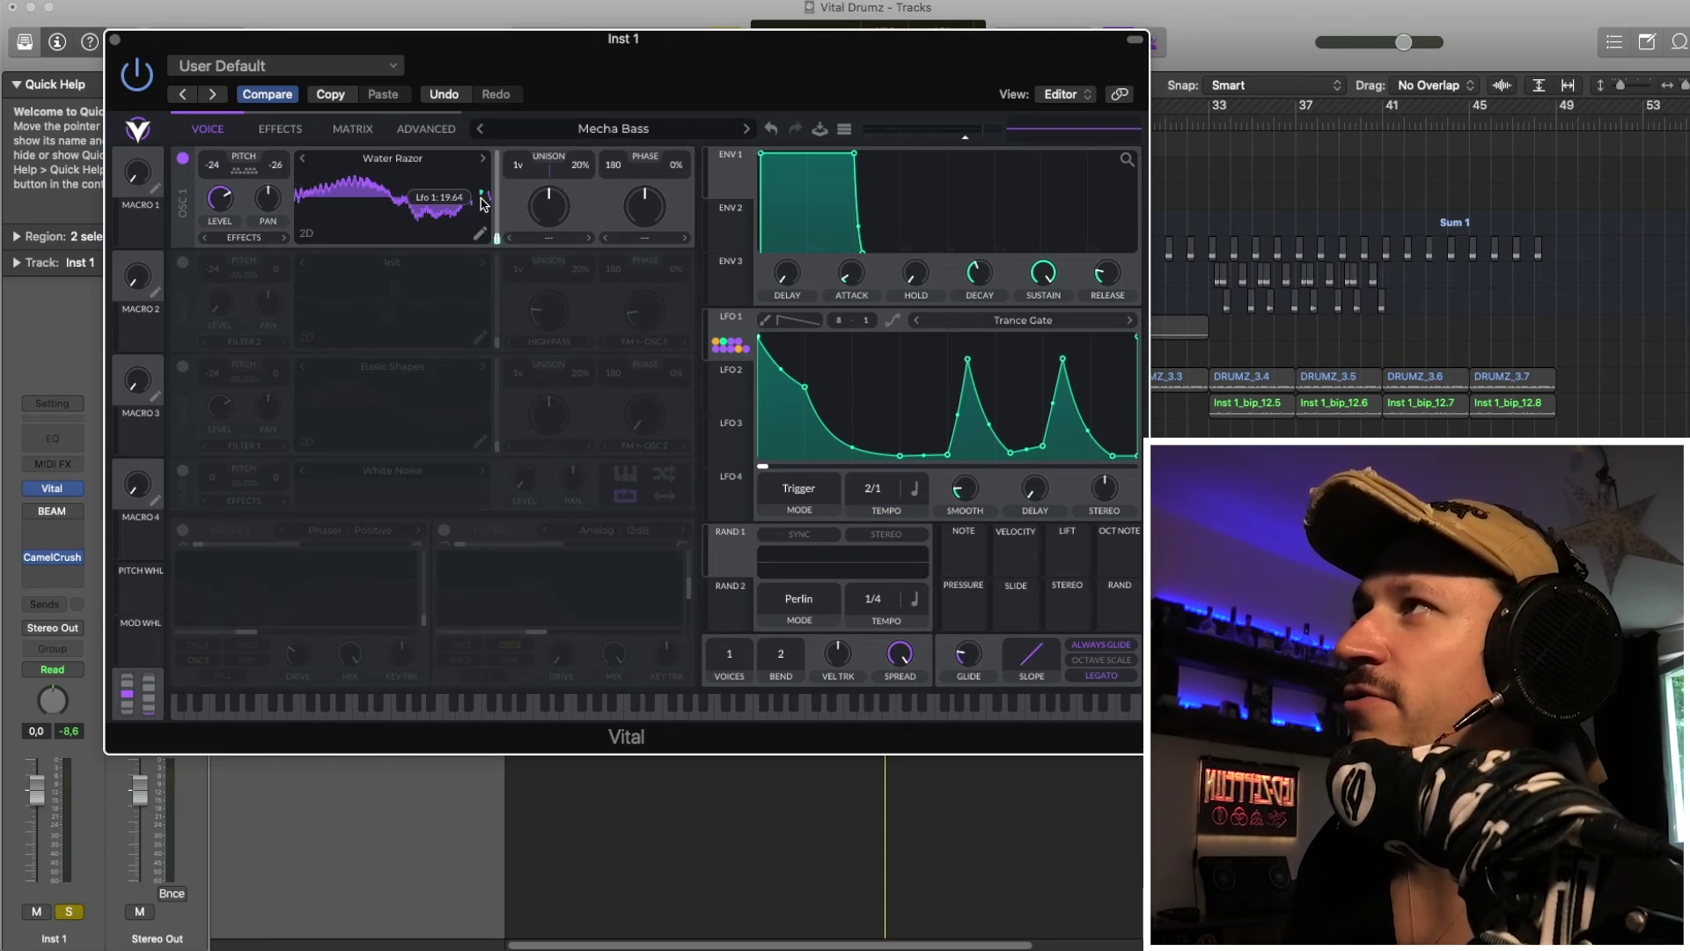
key(space)
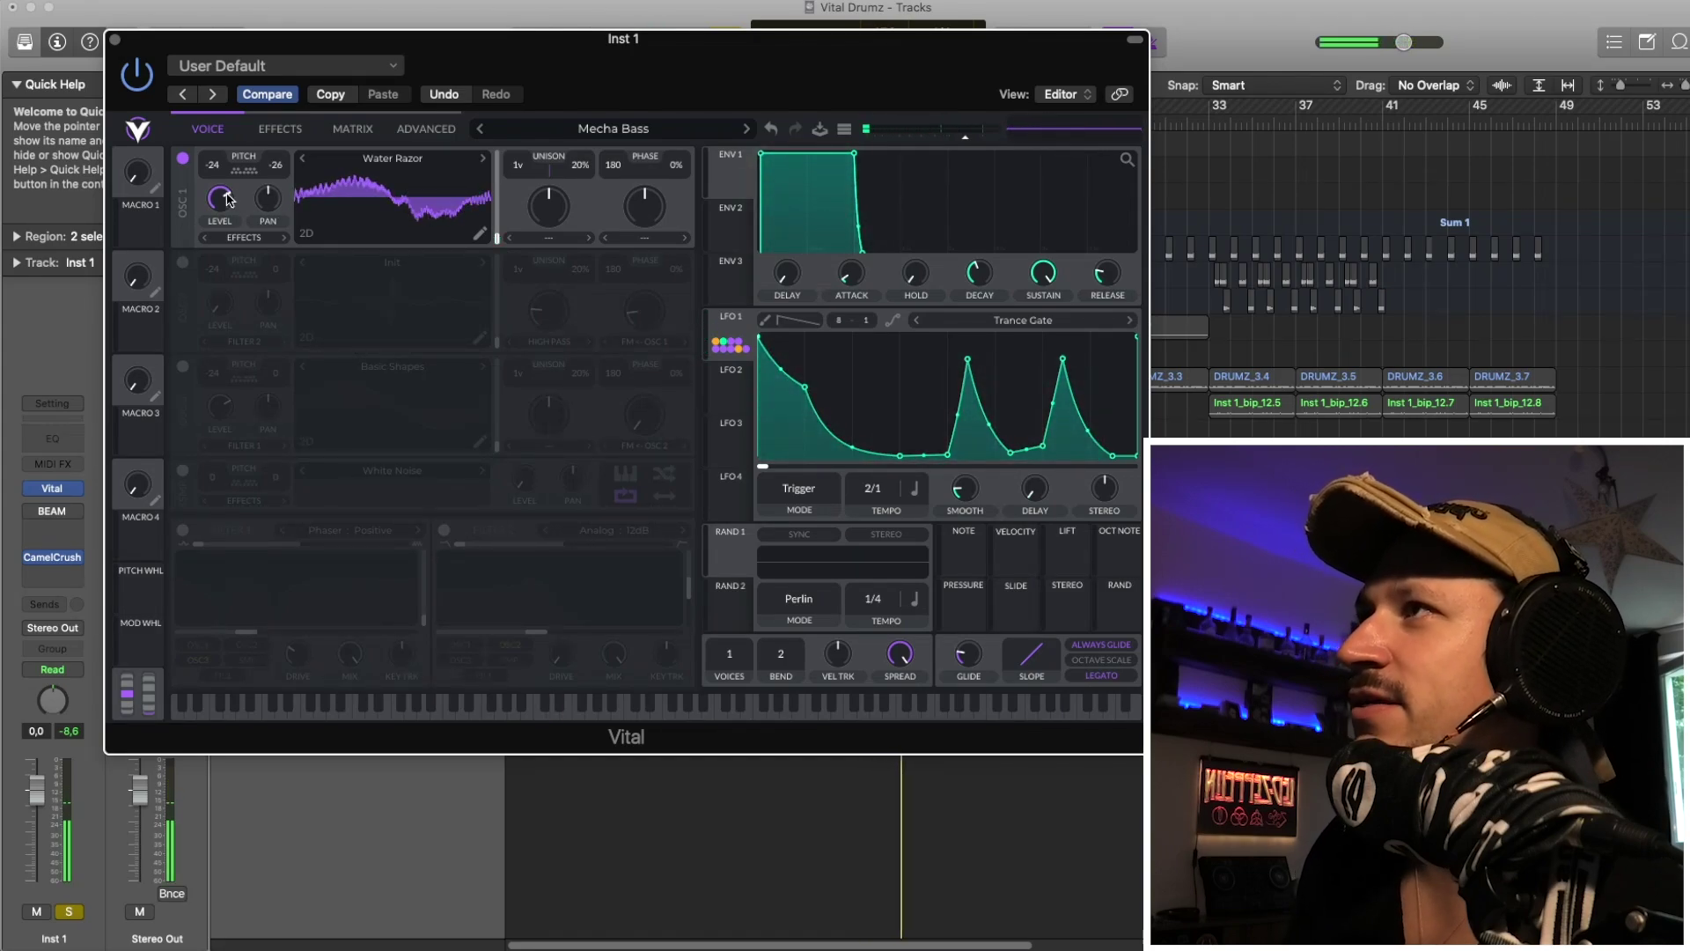
Re-enable oscillator 2, keeping FM from oscillator 1 and its High Pass spectral warp
click(184, 263)
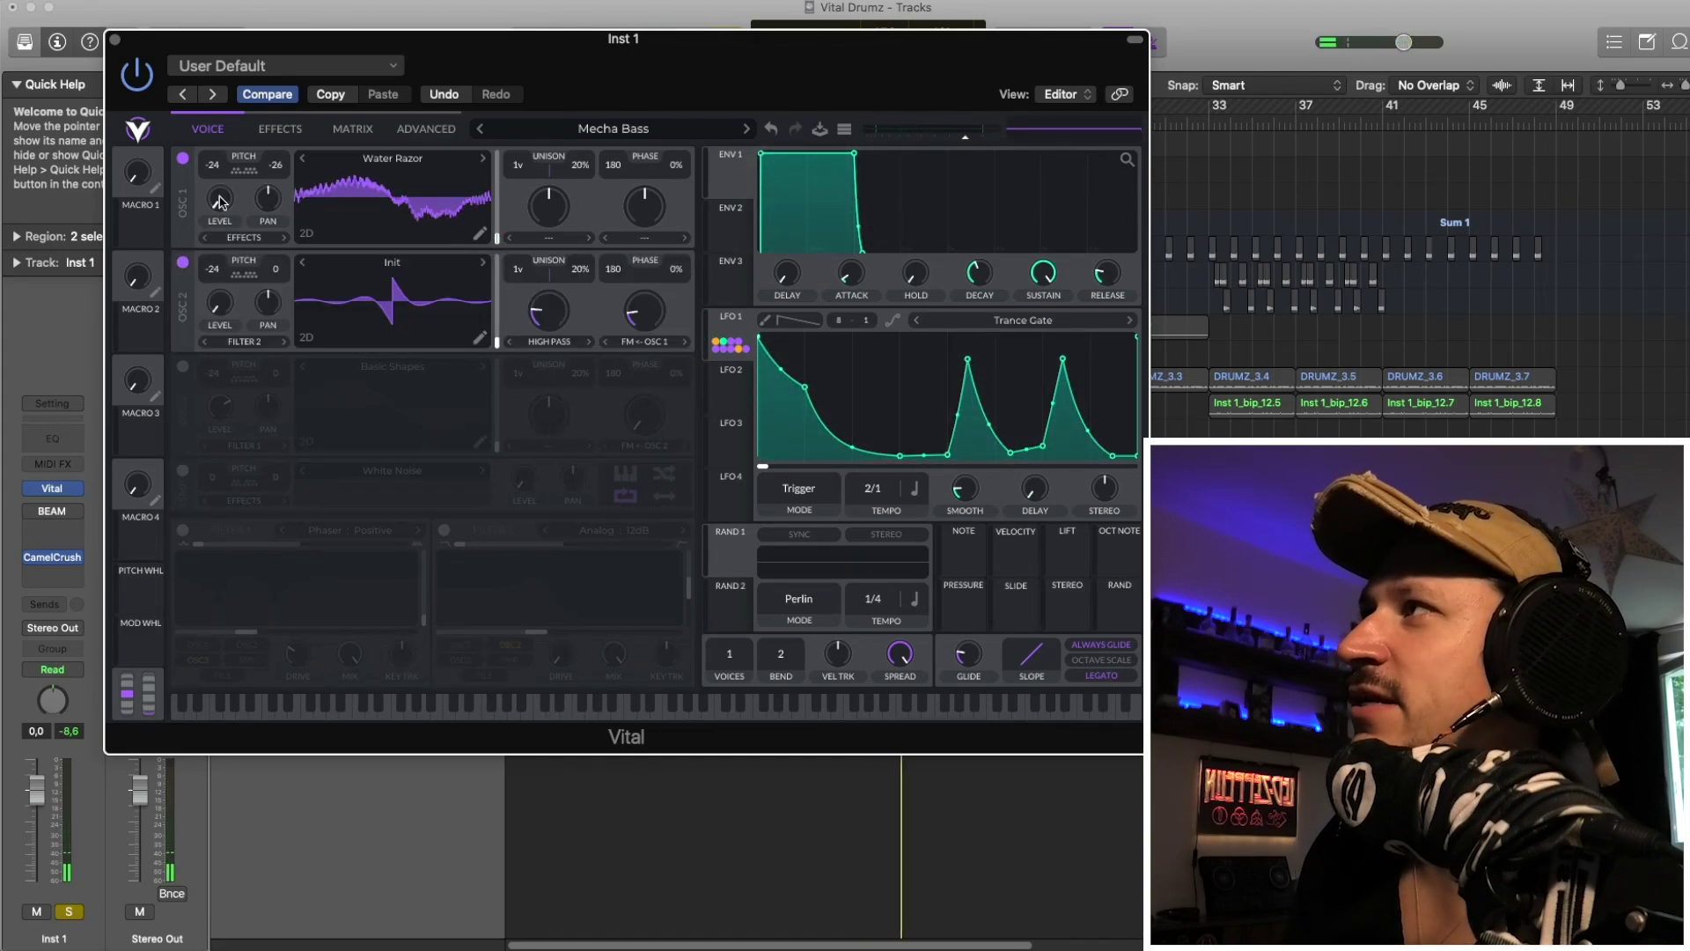
click(648, 348)
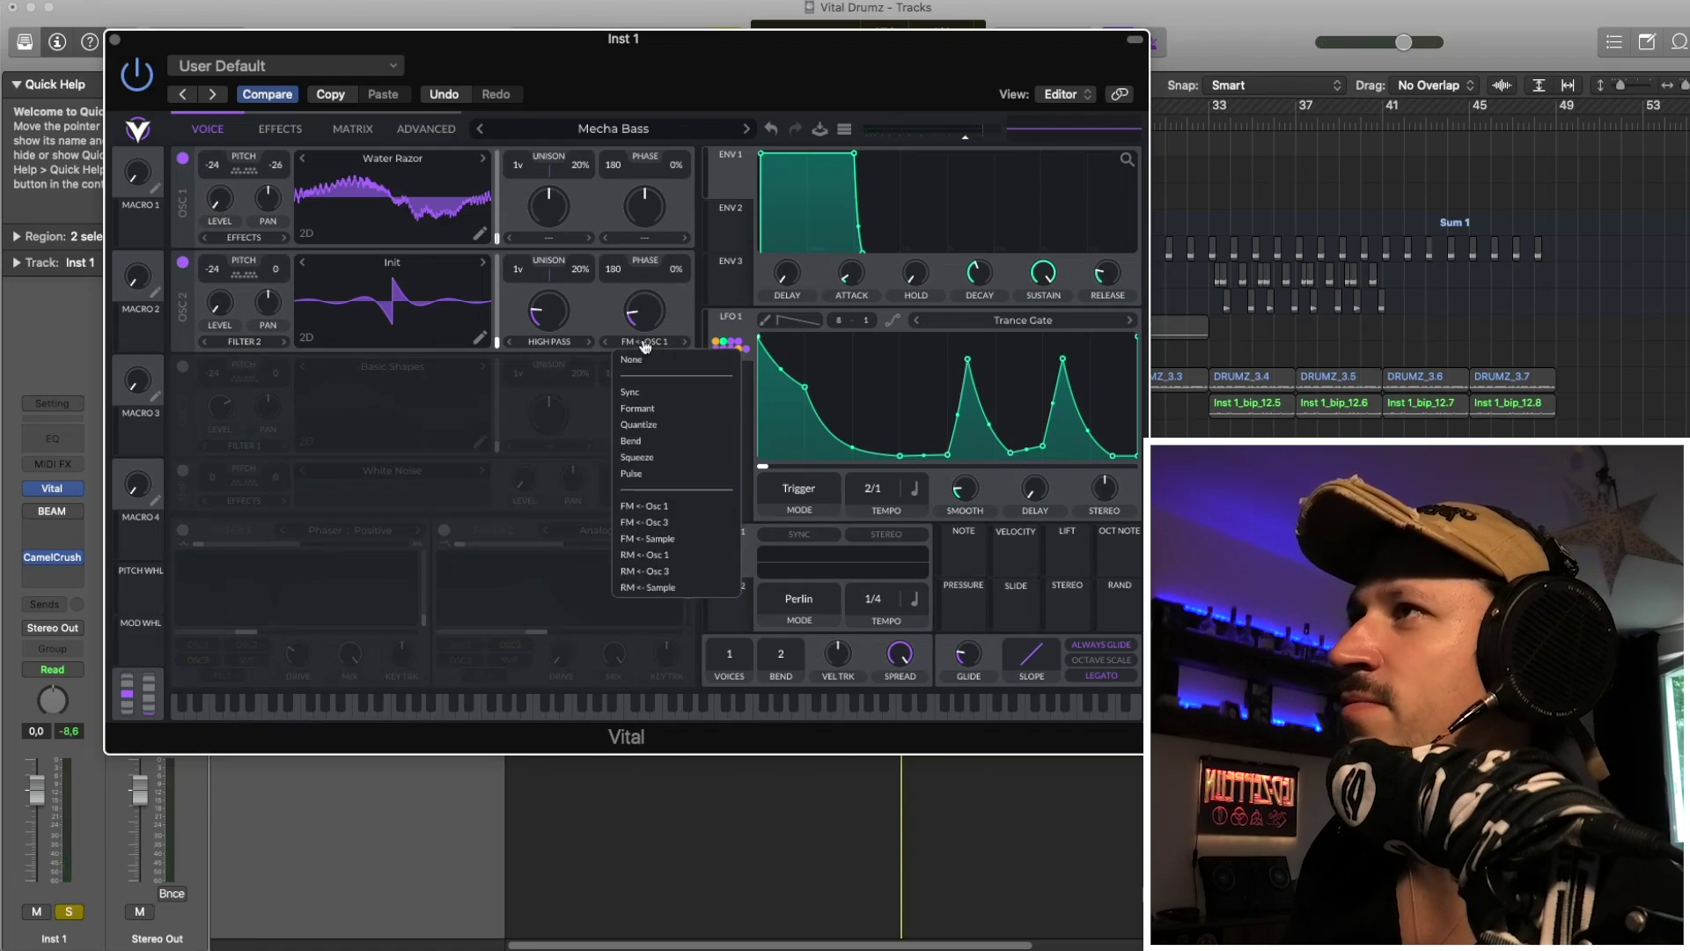
click(660, 504)
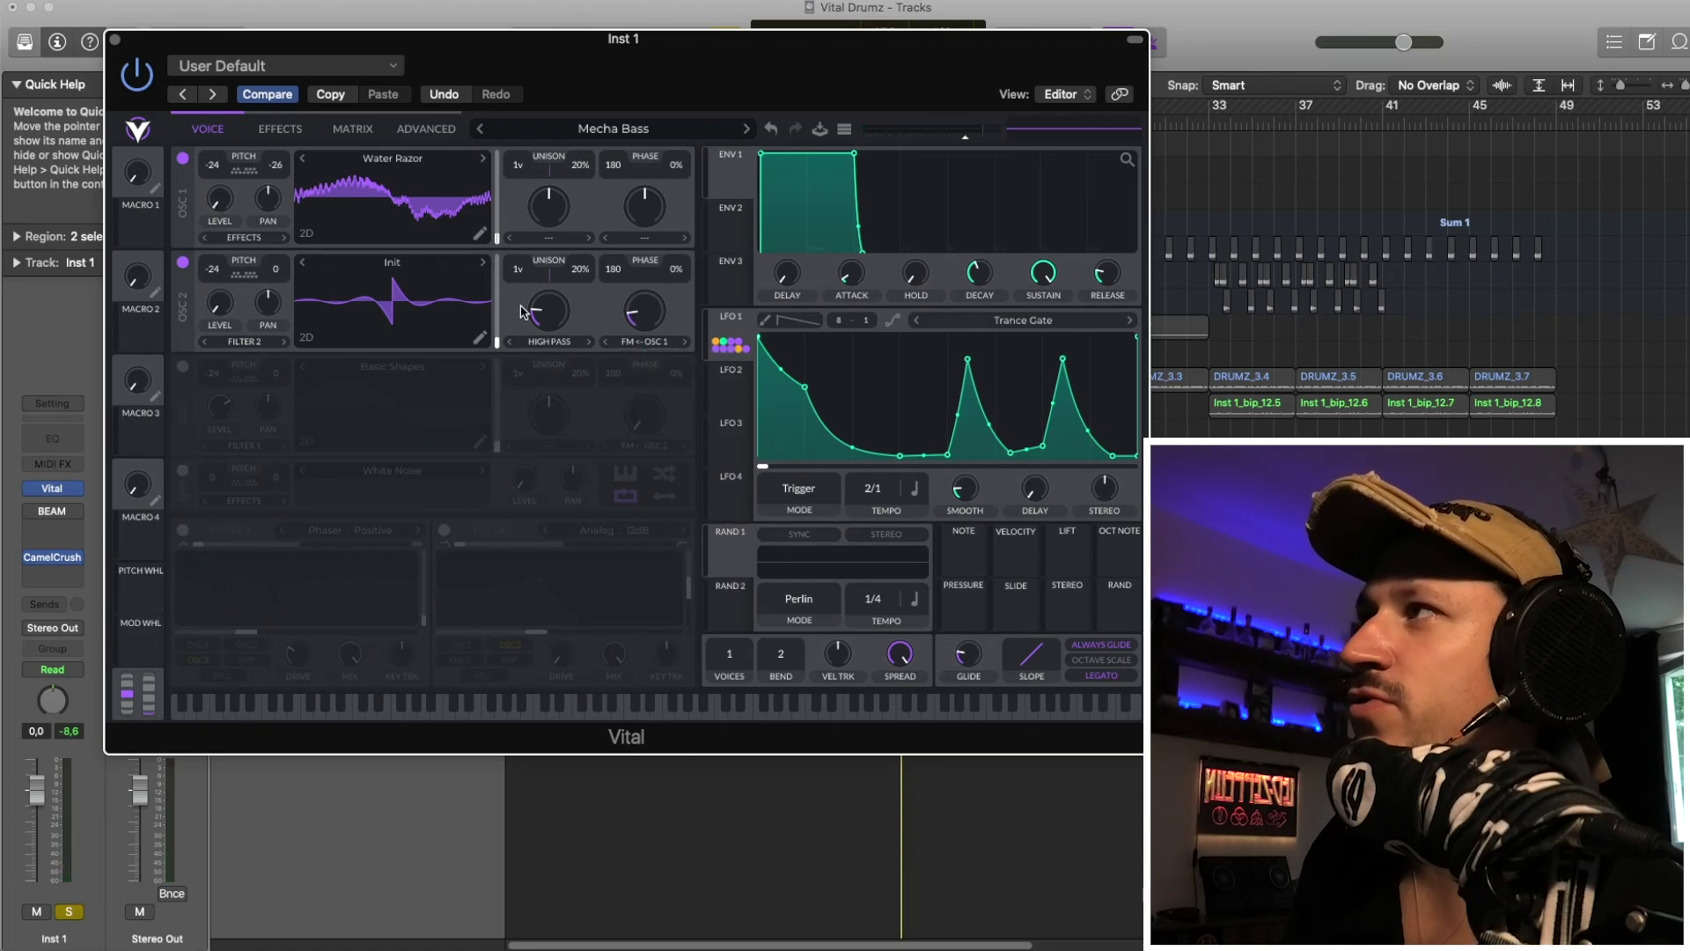
click(521, 350)
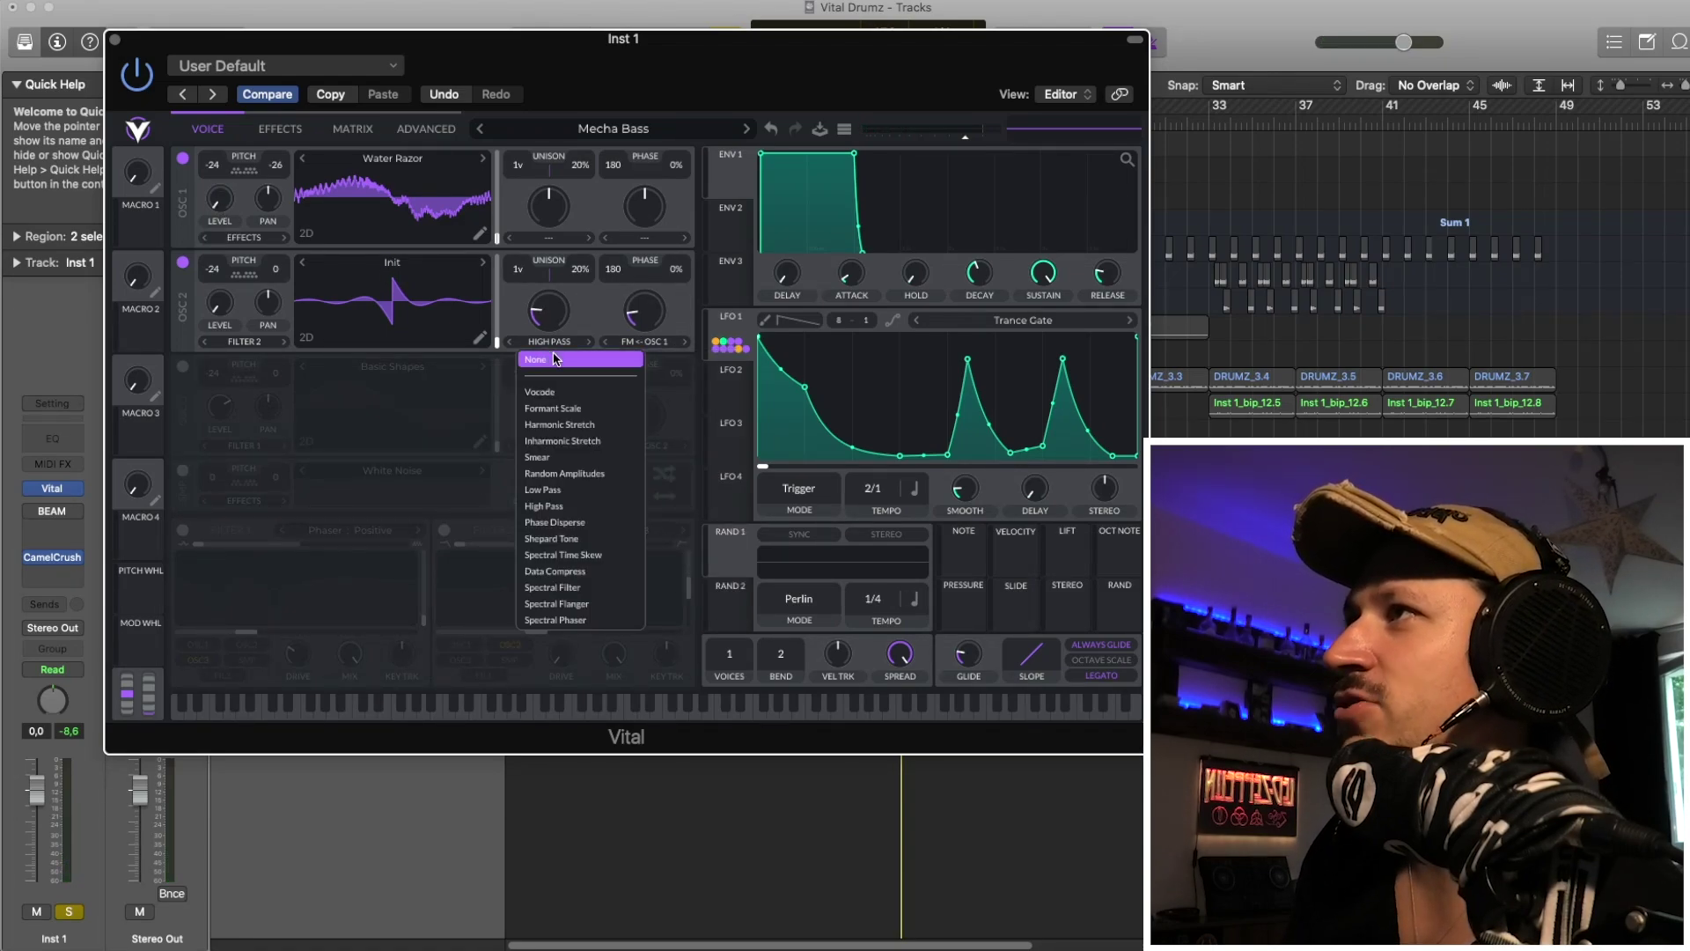
click(528, 354)
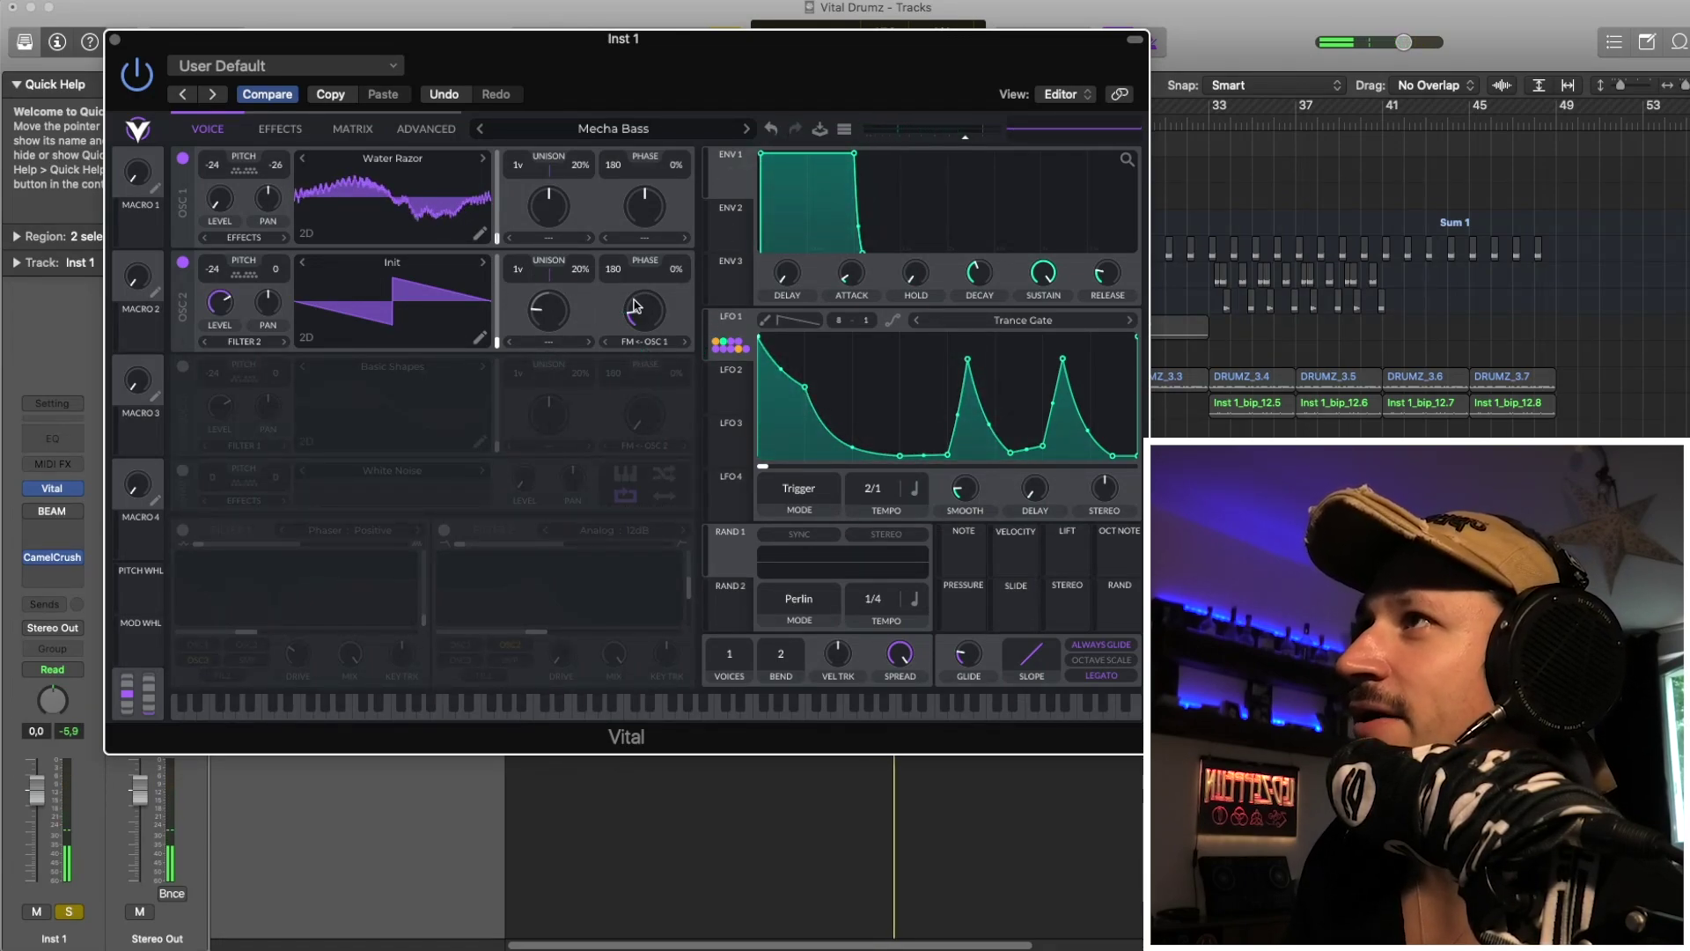
click(556, 350)
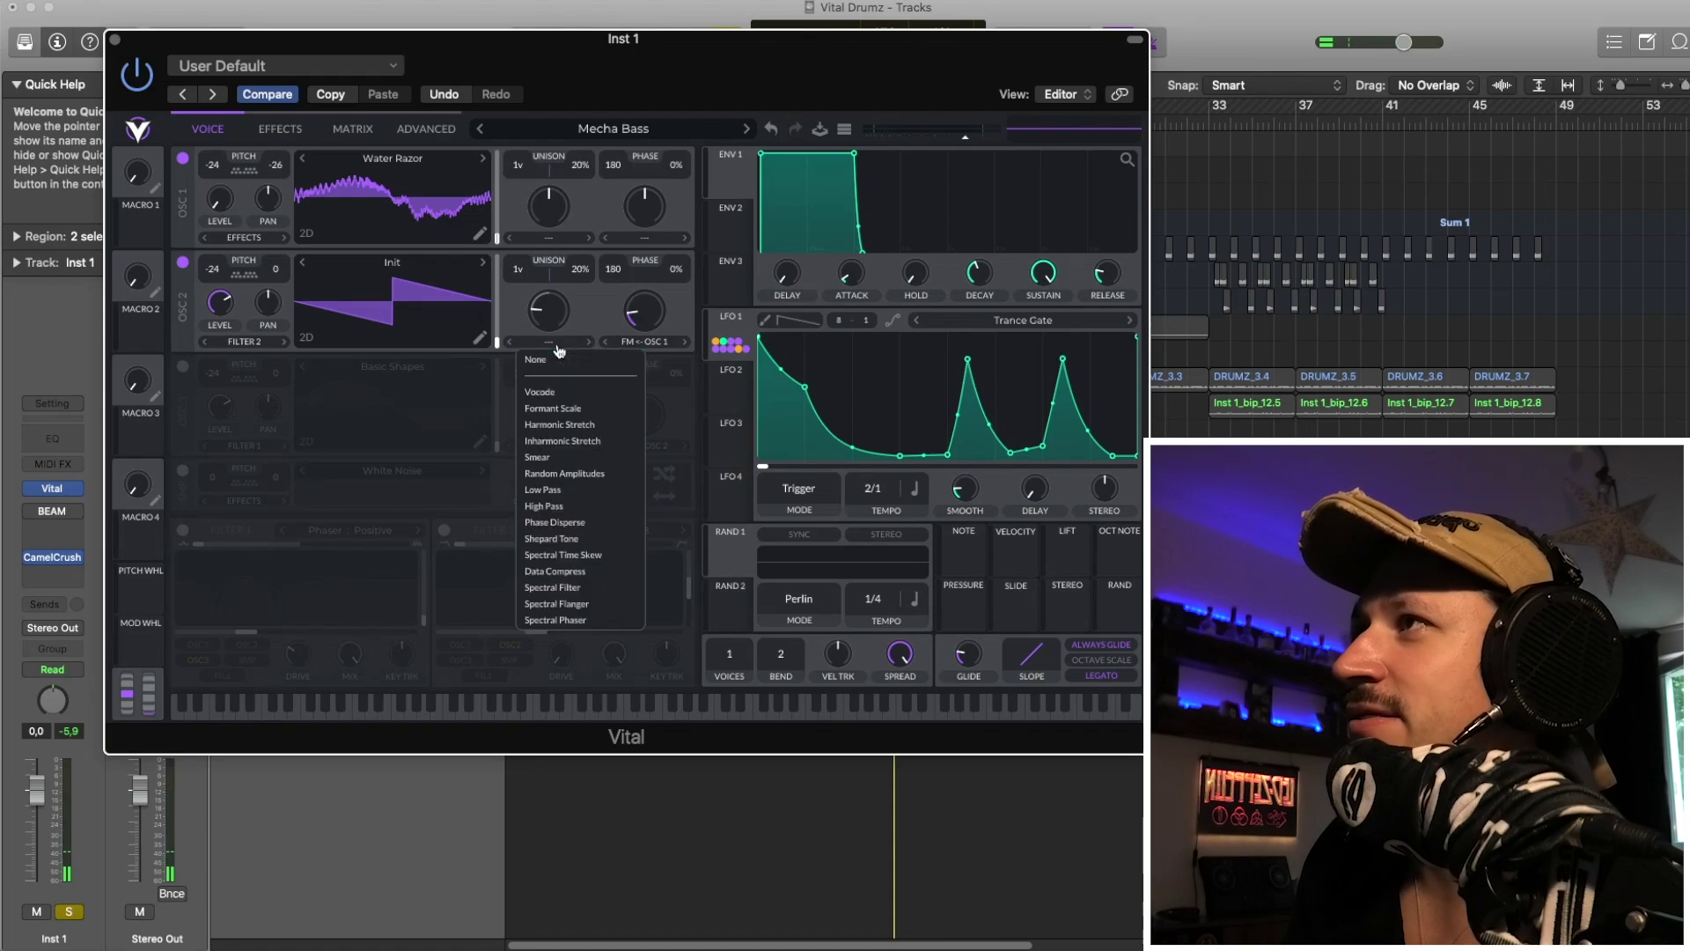
click(566, 524)
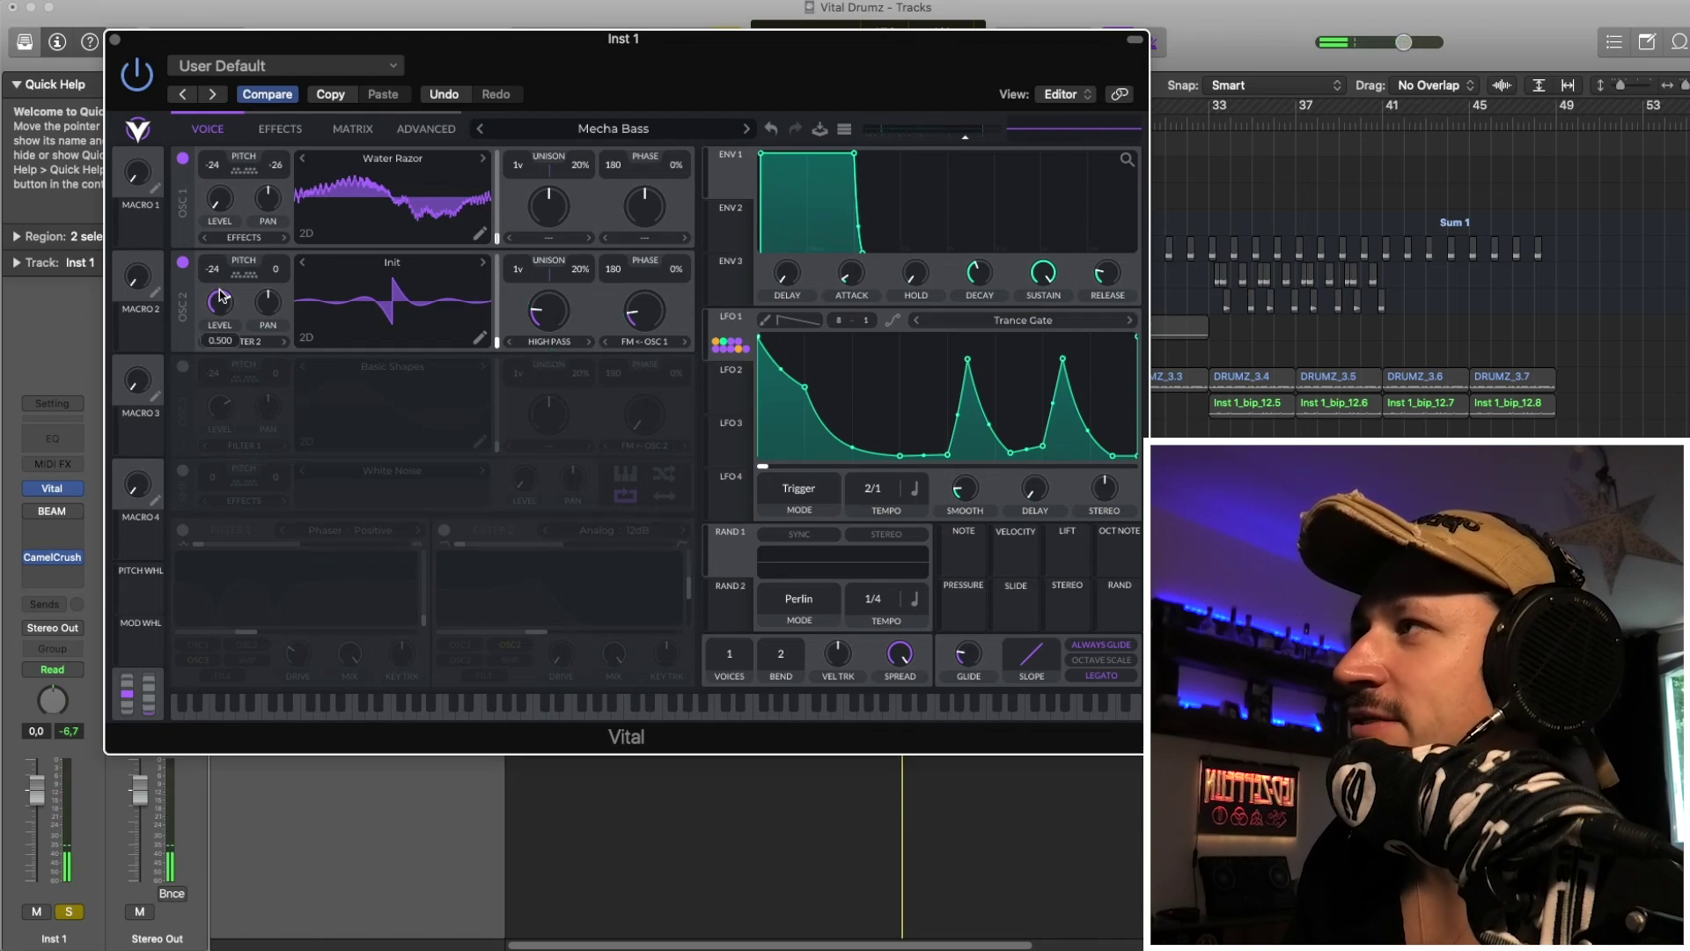
Switch oscillator 3 with Basic Shapes back on and play all oscillators together
click(184, 367)
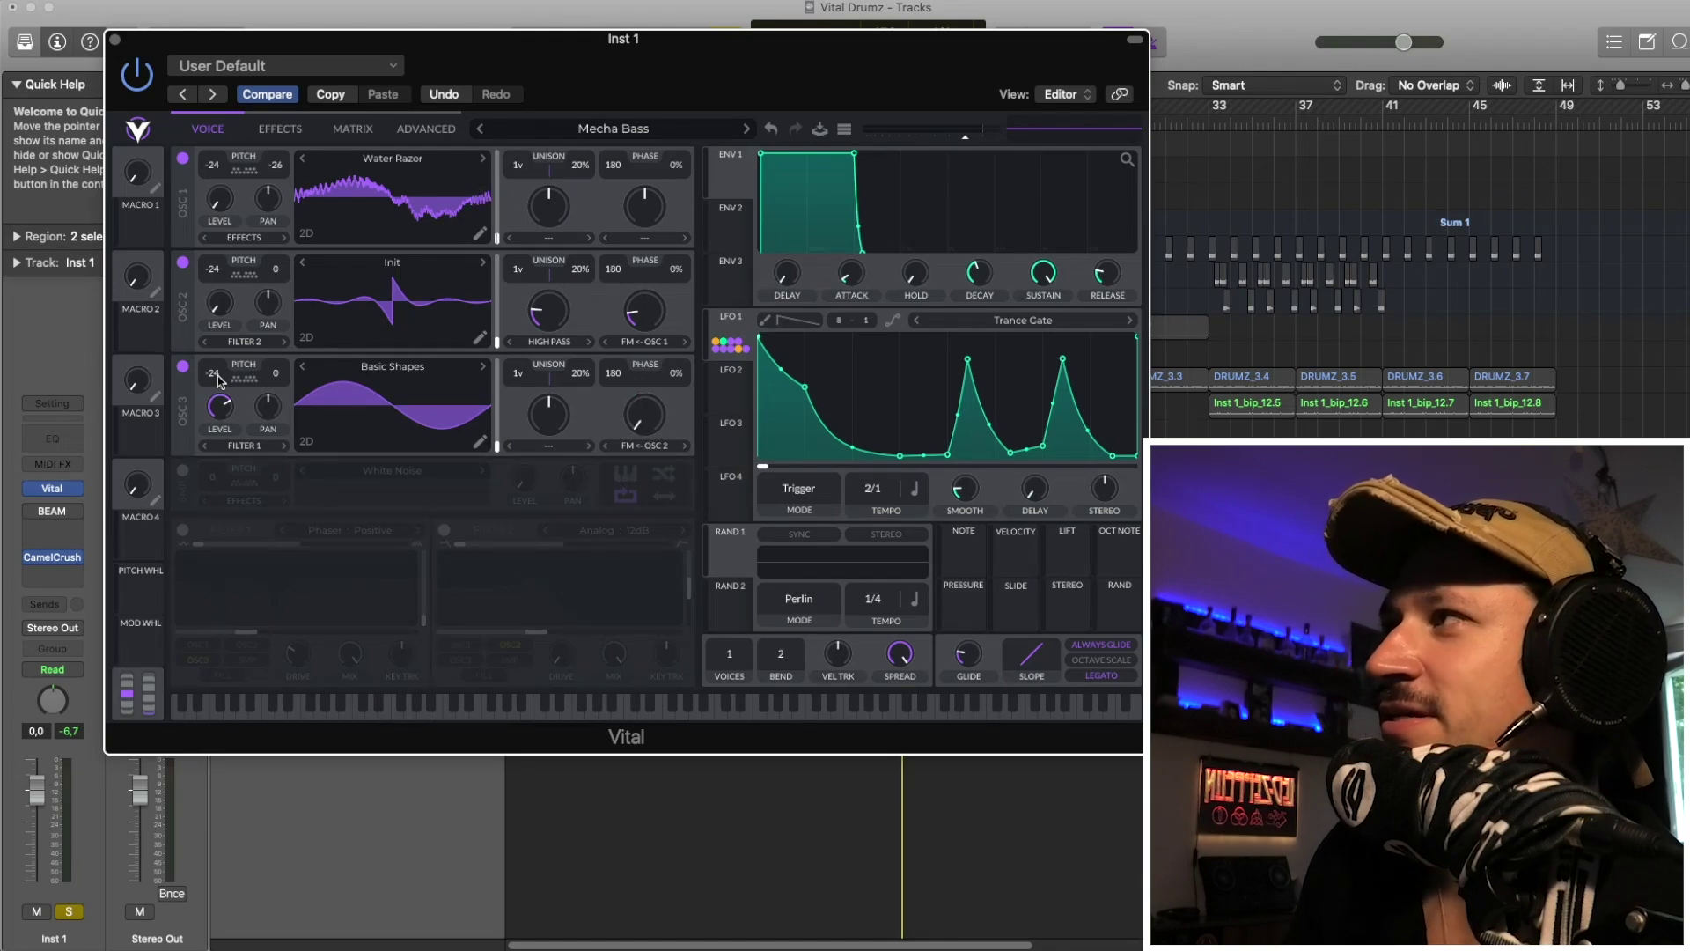
key(space)
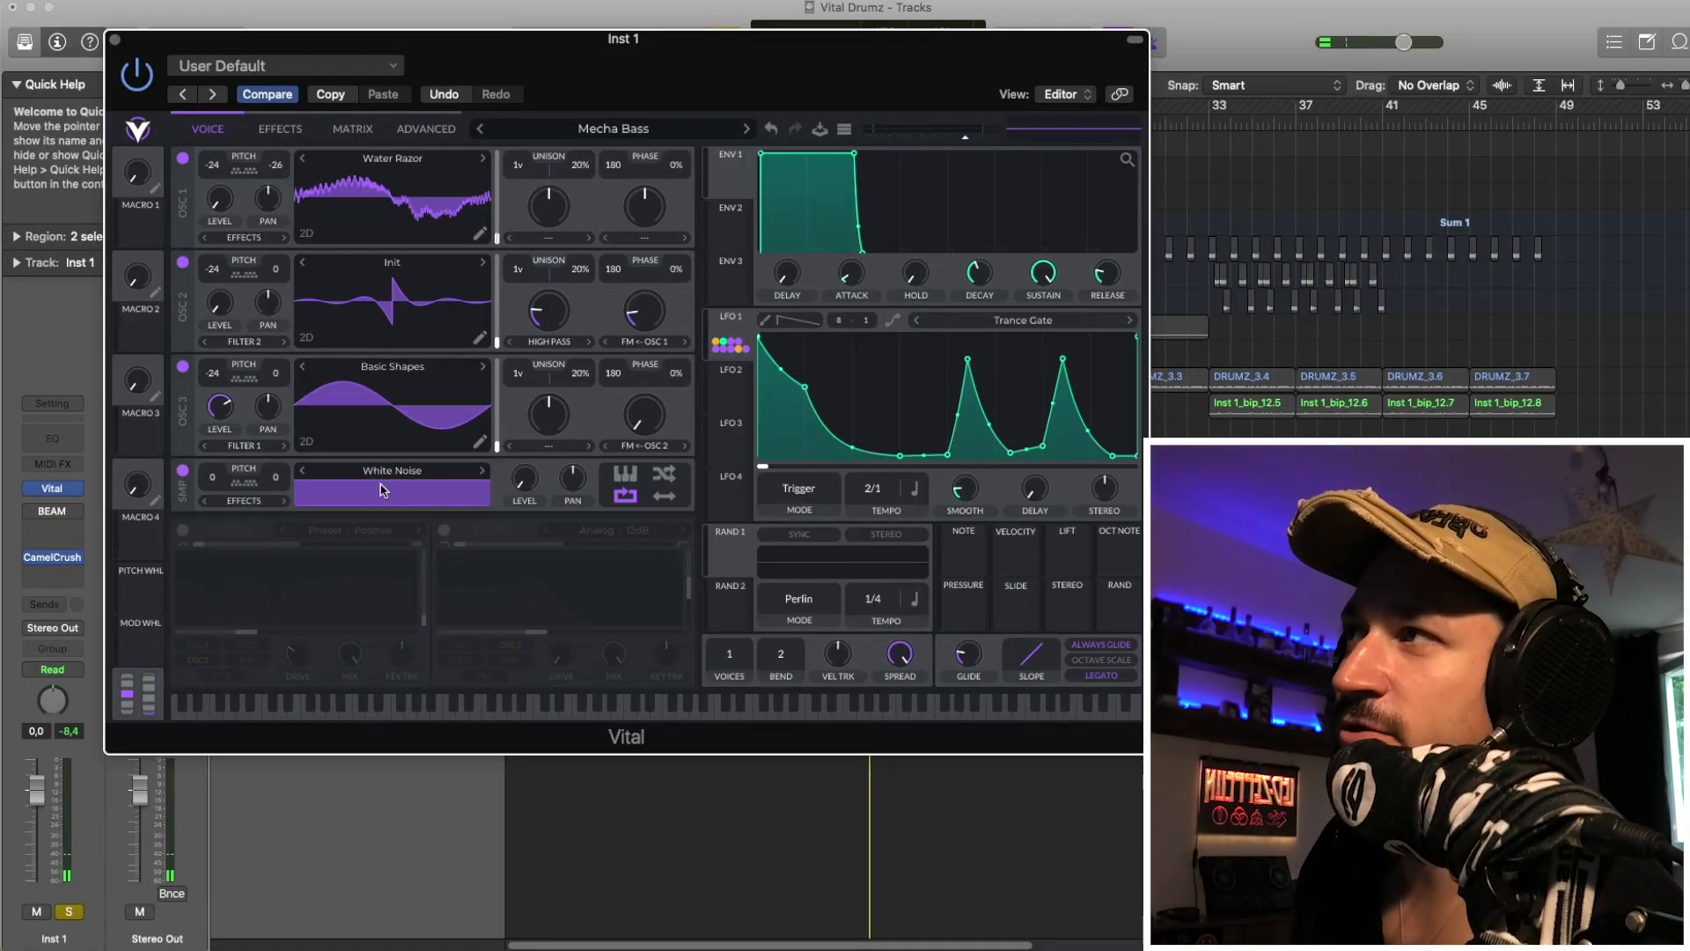
Turn Filter 1 back on, set its resonance to 0% and modulate its cutoff with LFO 1
mouse_move(517, 525)
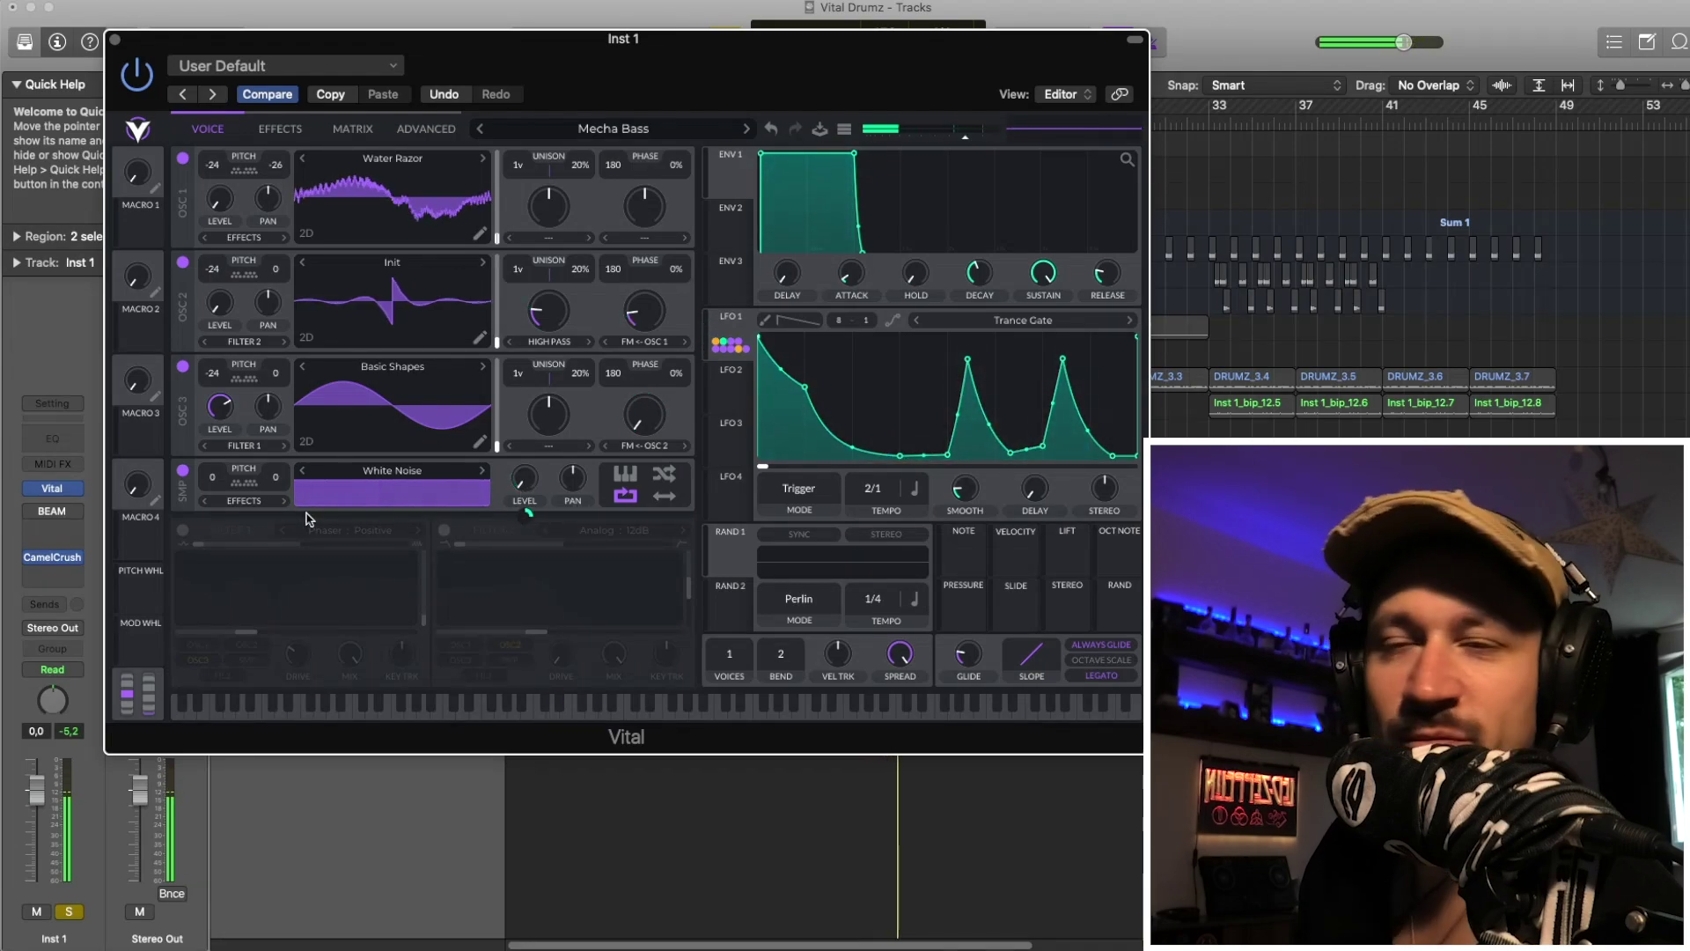
click(182, 531)
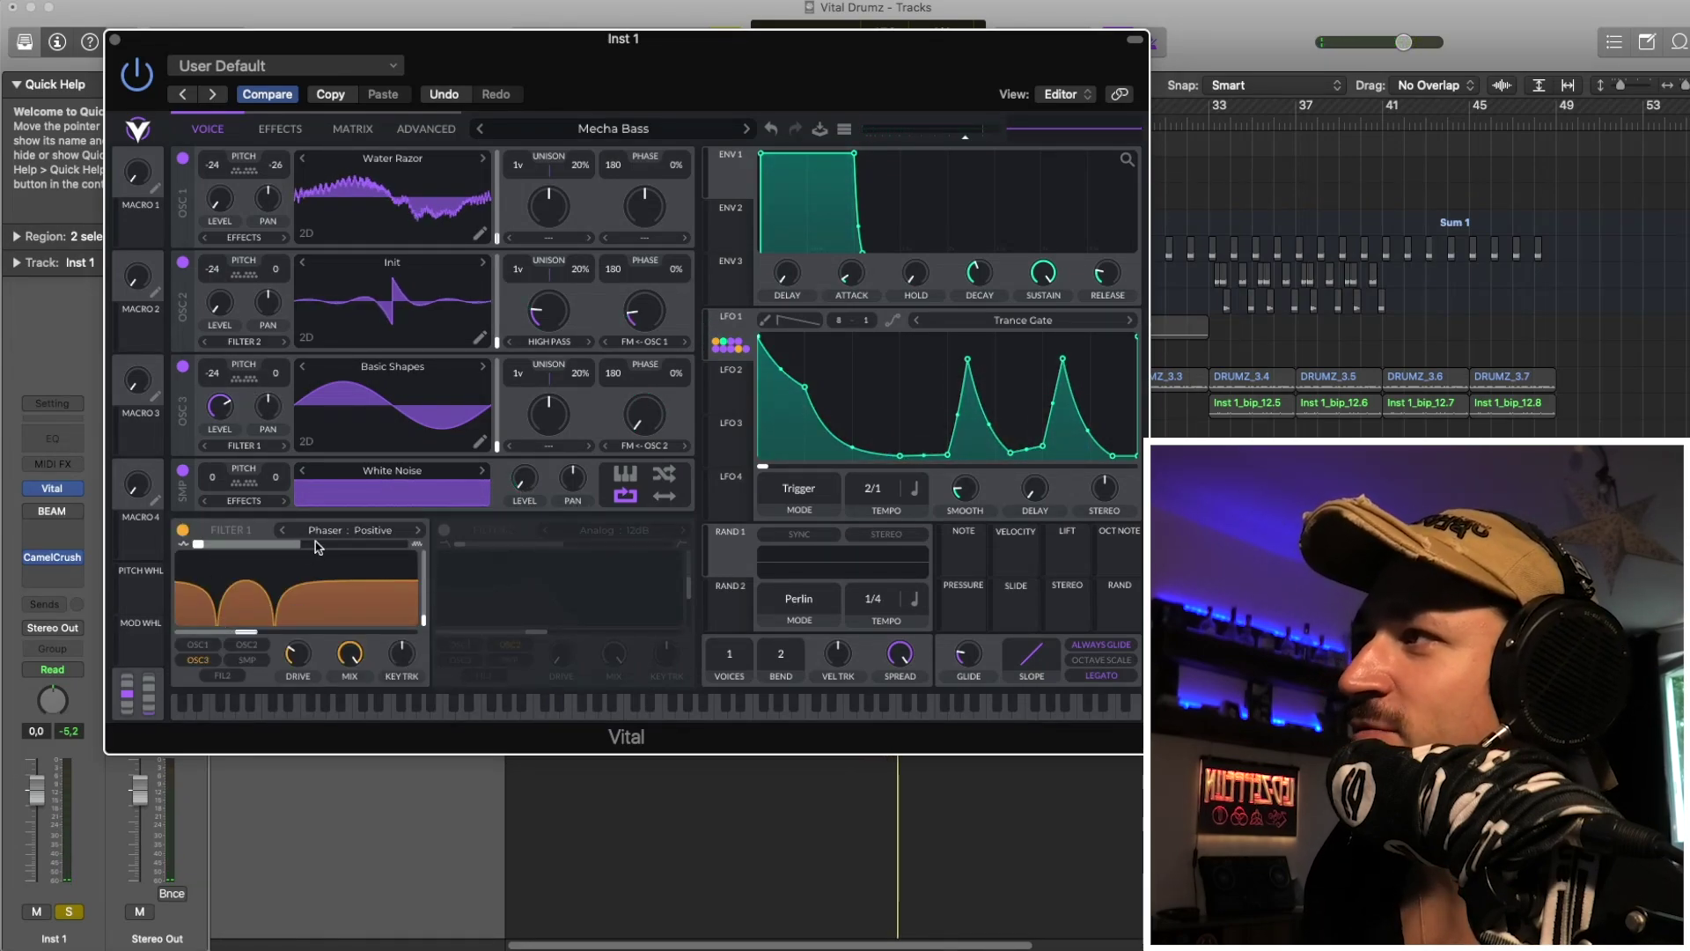
mouse_move(426, 621)
mouse_down()
mouse_move(423, 581)
mouse_move(420, 645)
mouse_up()
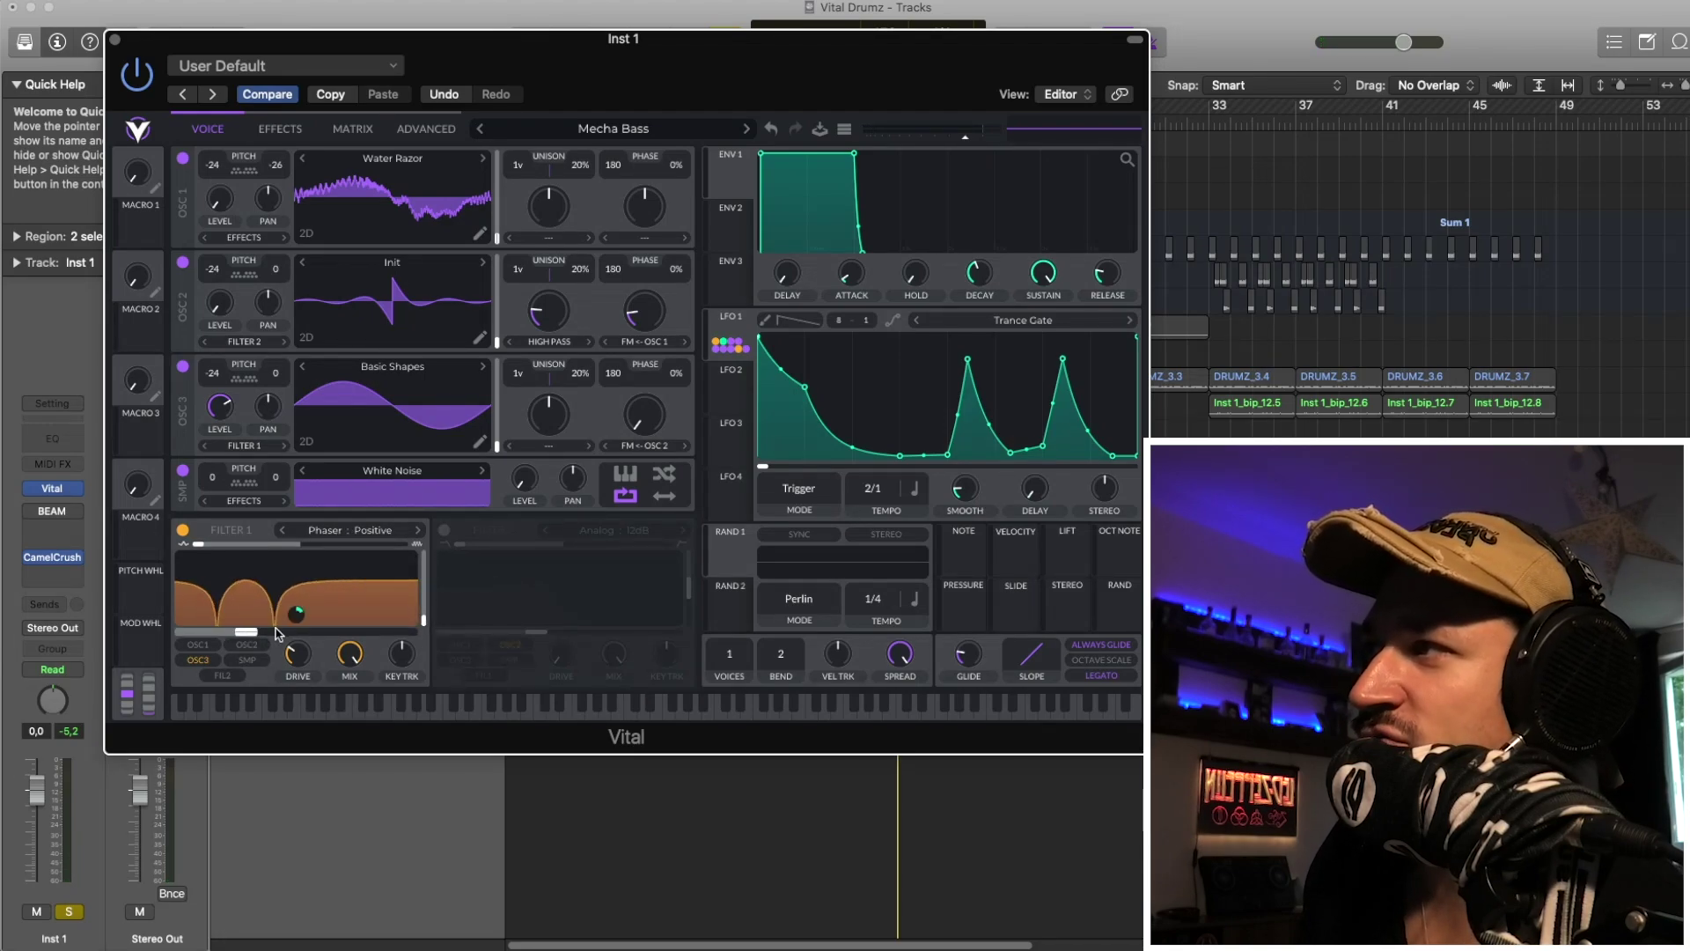
drag(277, 632, 296, 621)
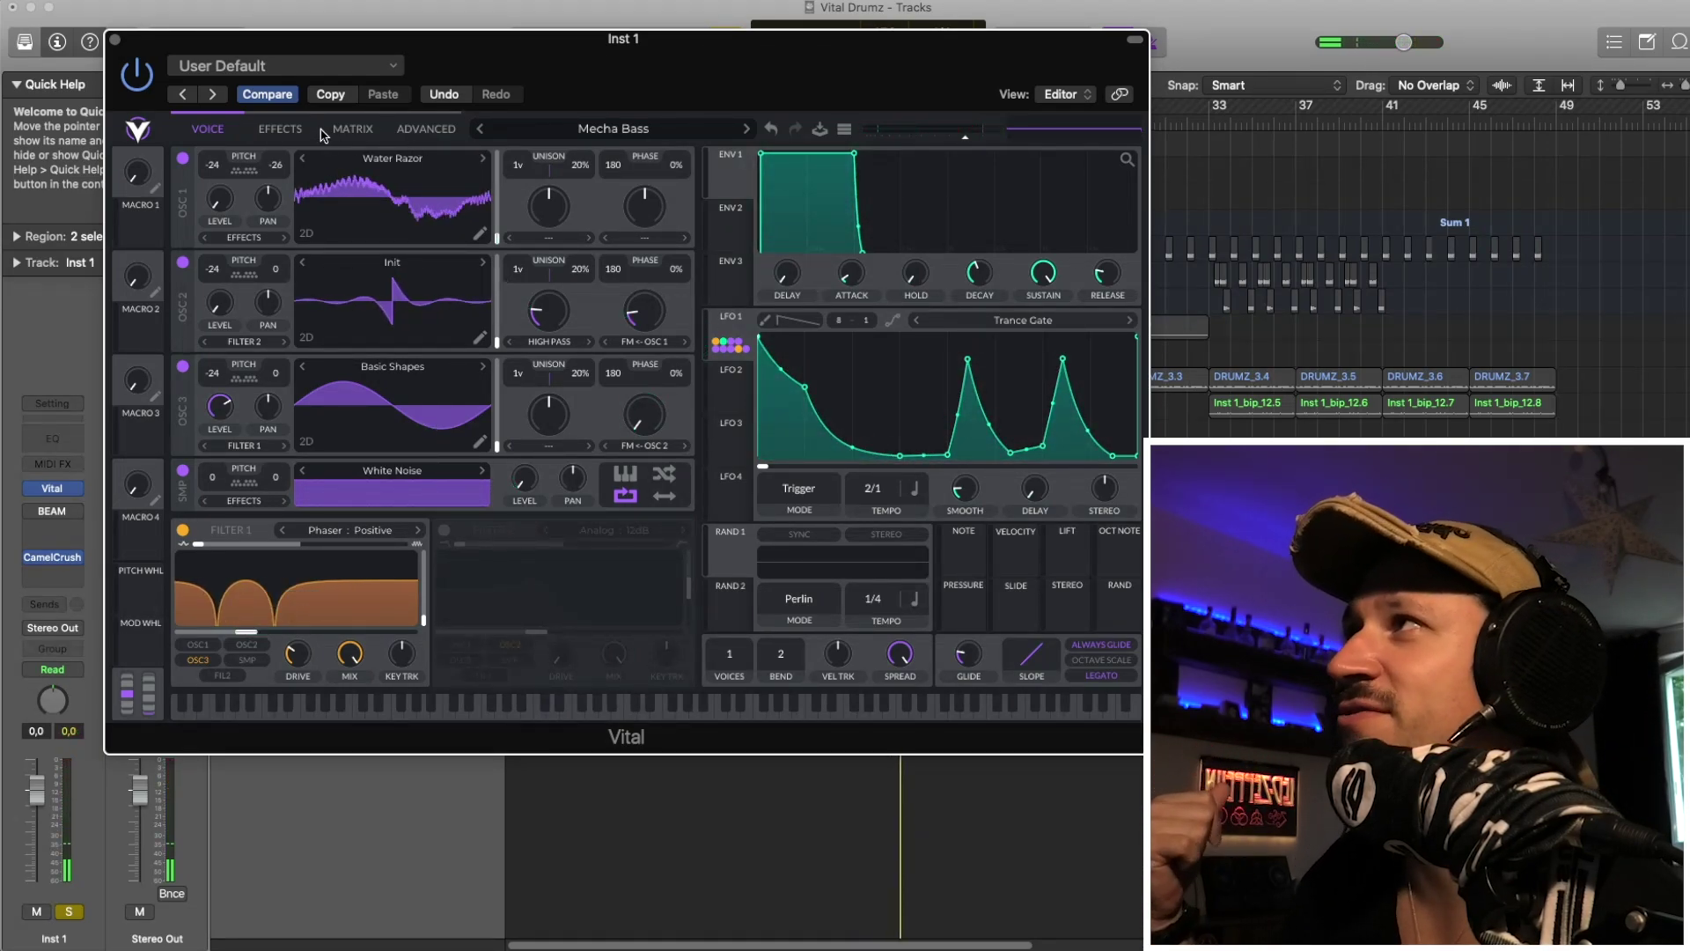
Re-enable Distortion, Chorus with LFO 1 on its spread, and the Filter effect, then play
click(280, 129)
click(185, 158)
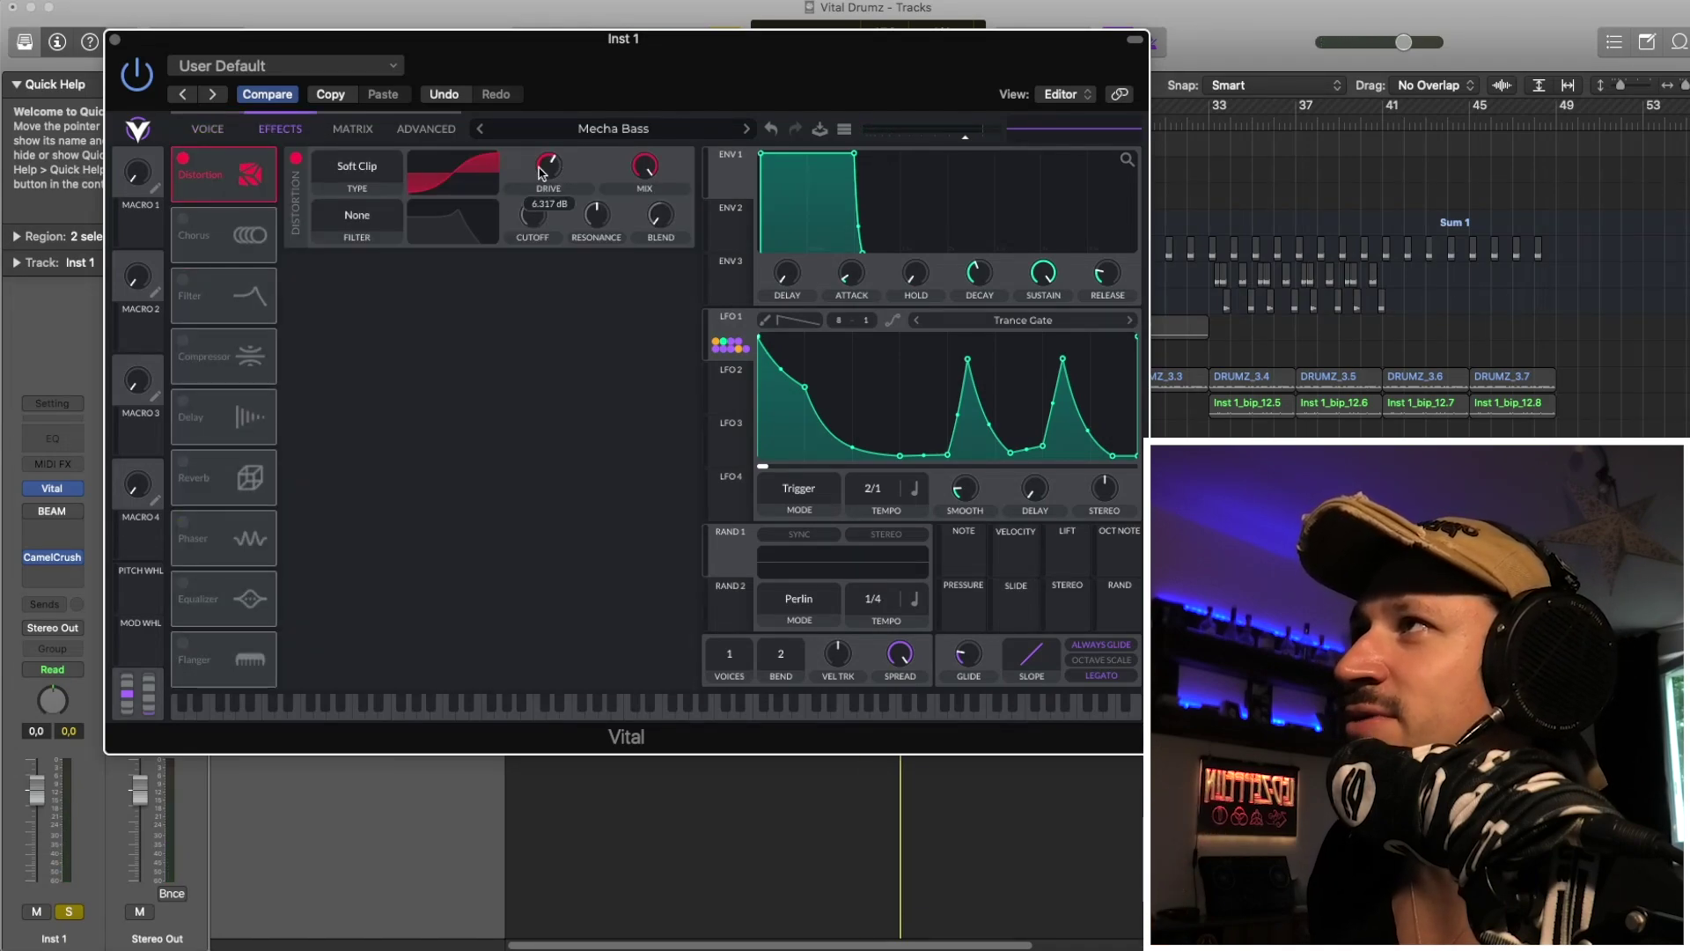
click(183, 218)
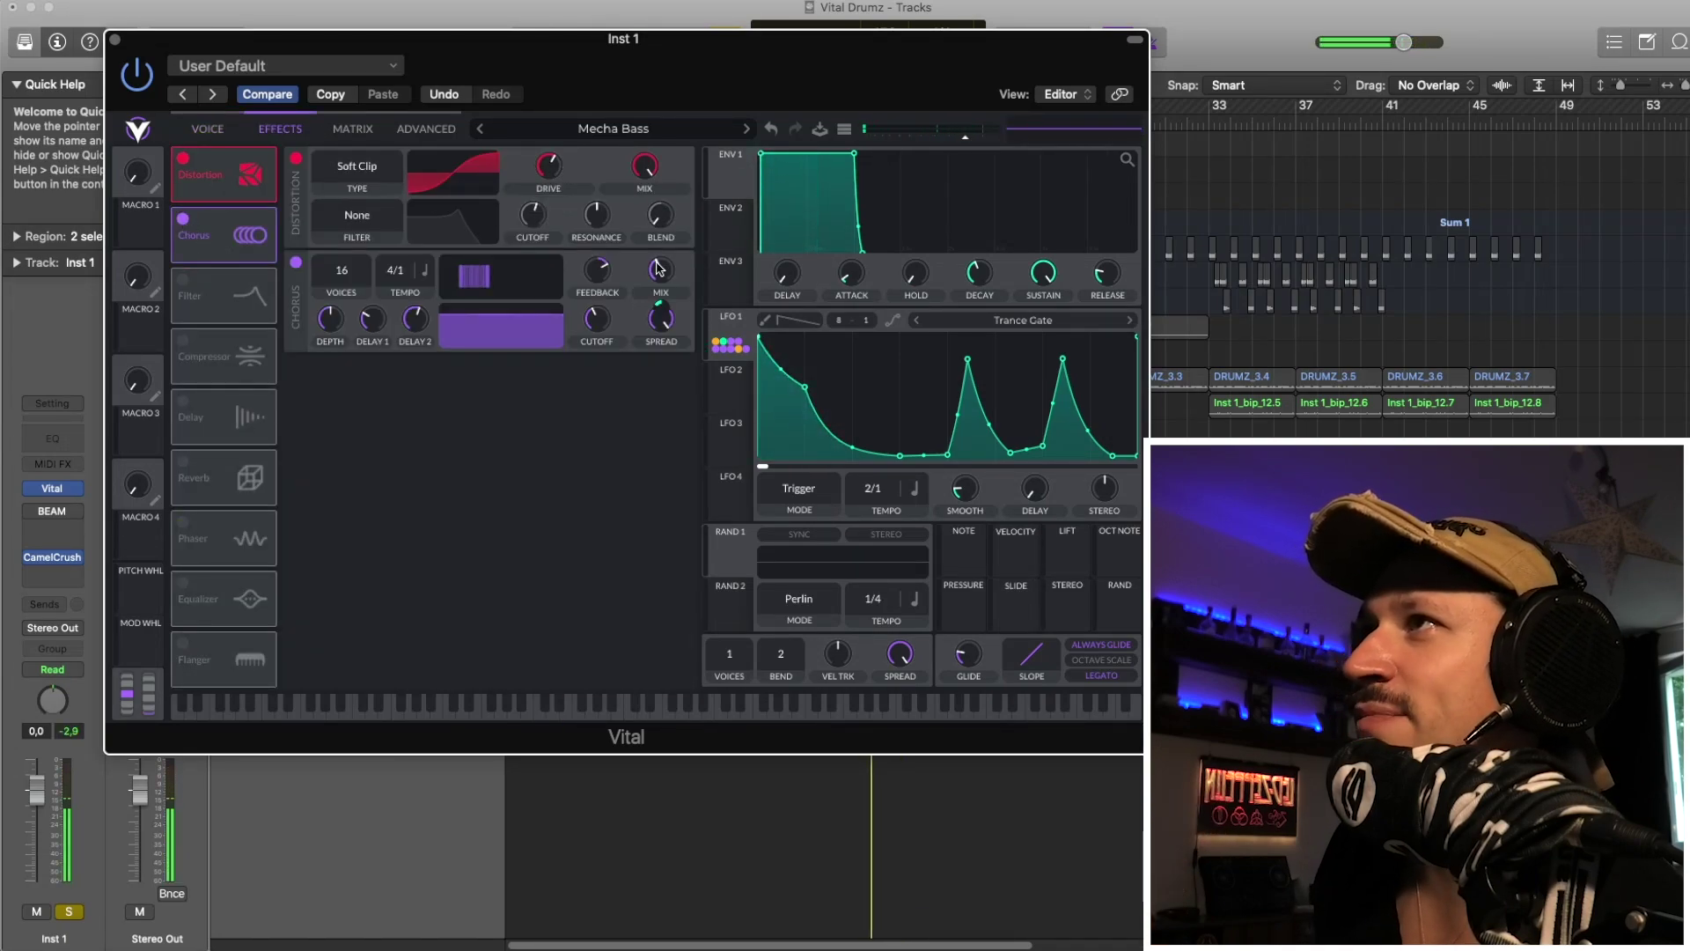
drag(662, 270, 662, 317)
mouse_move(664, 308)
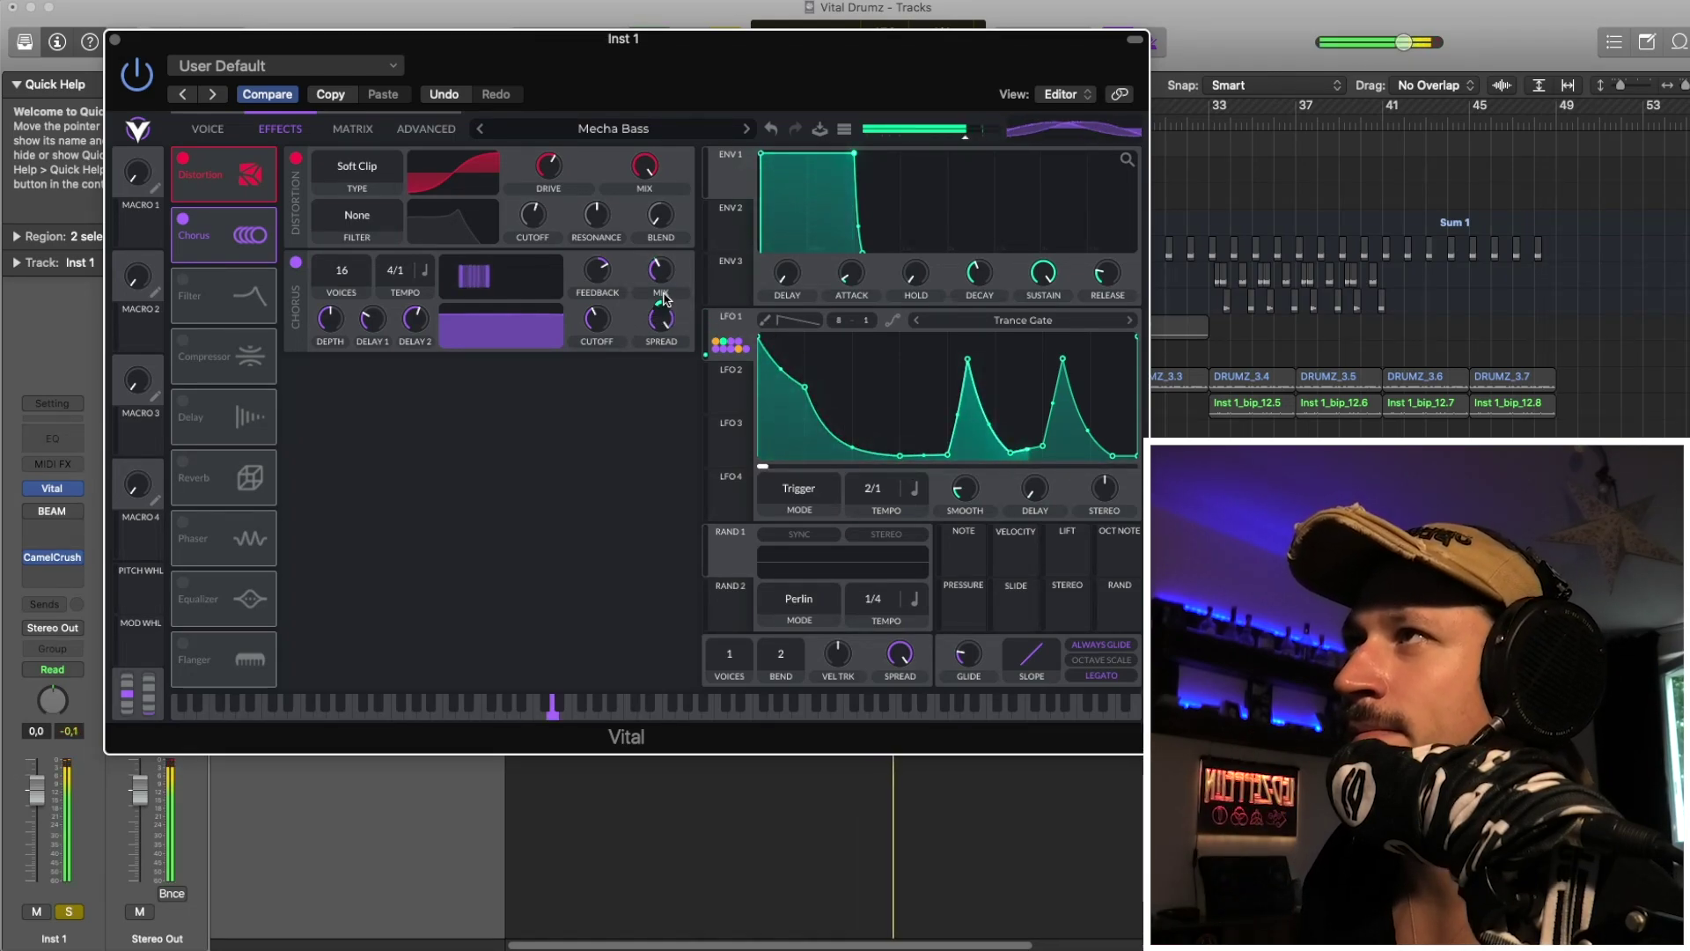
click(184, 280)
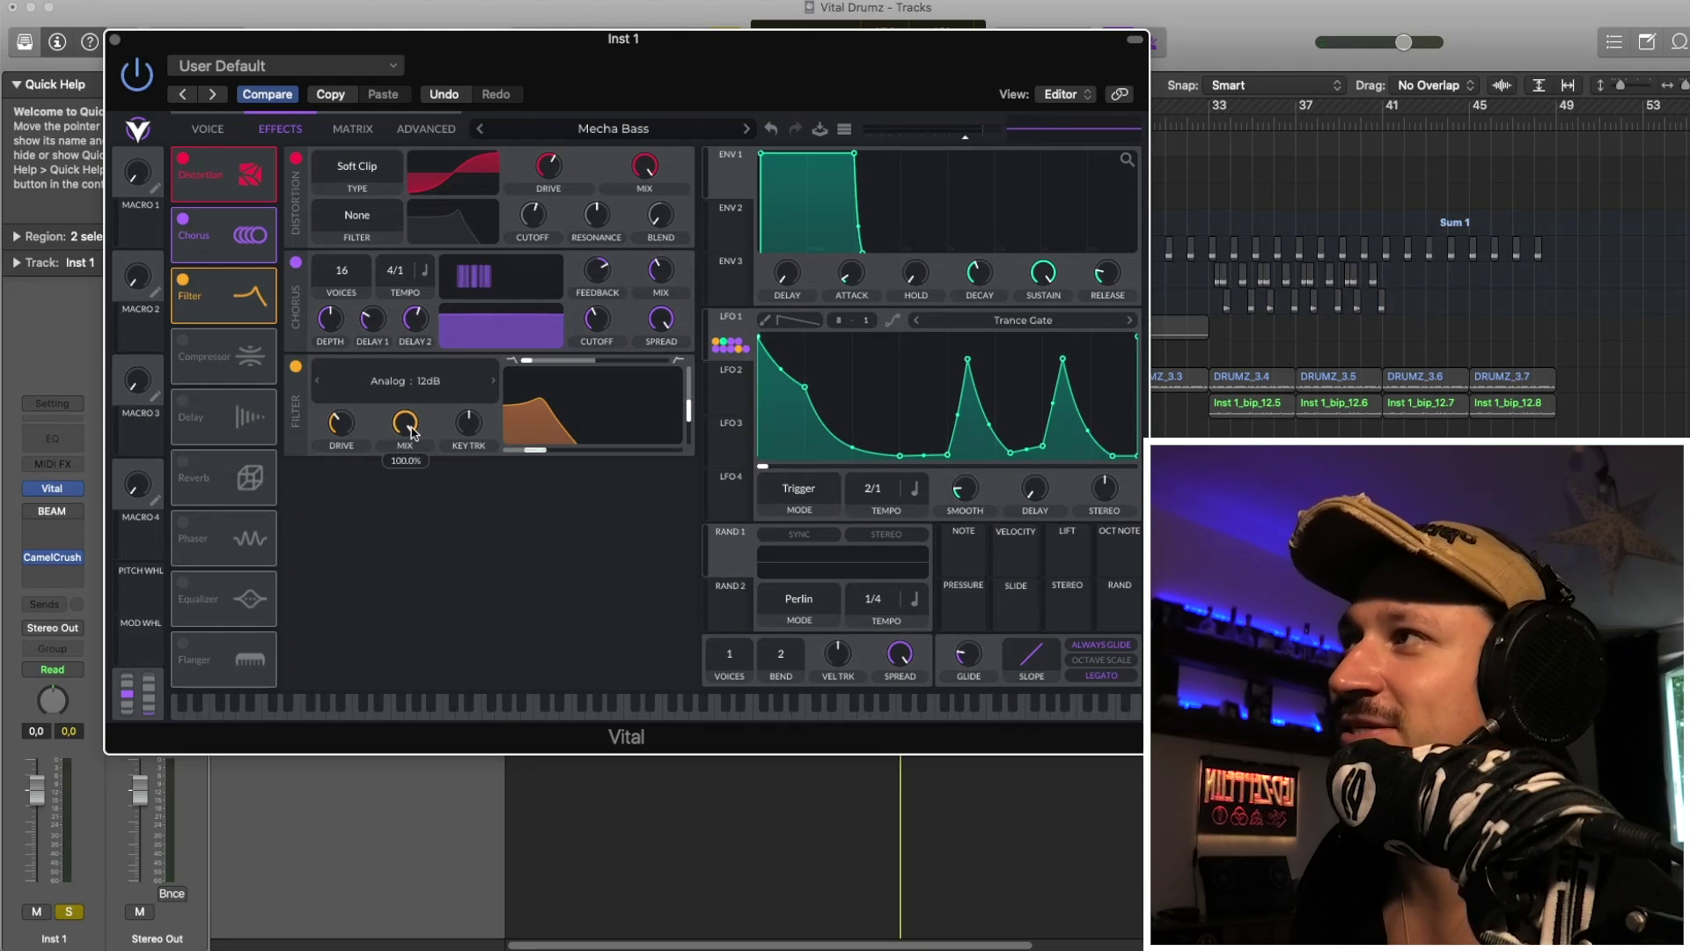
mouse_move(590, 437)
key(space)
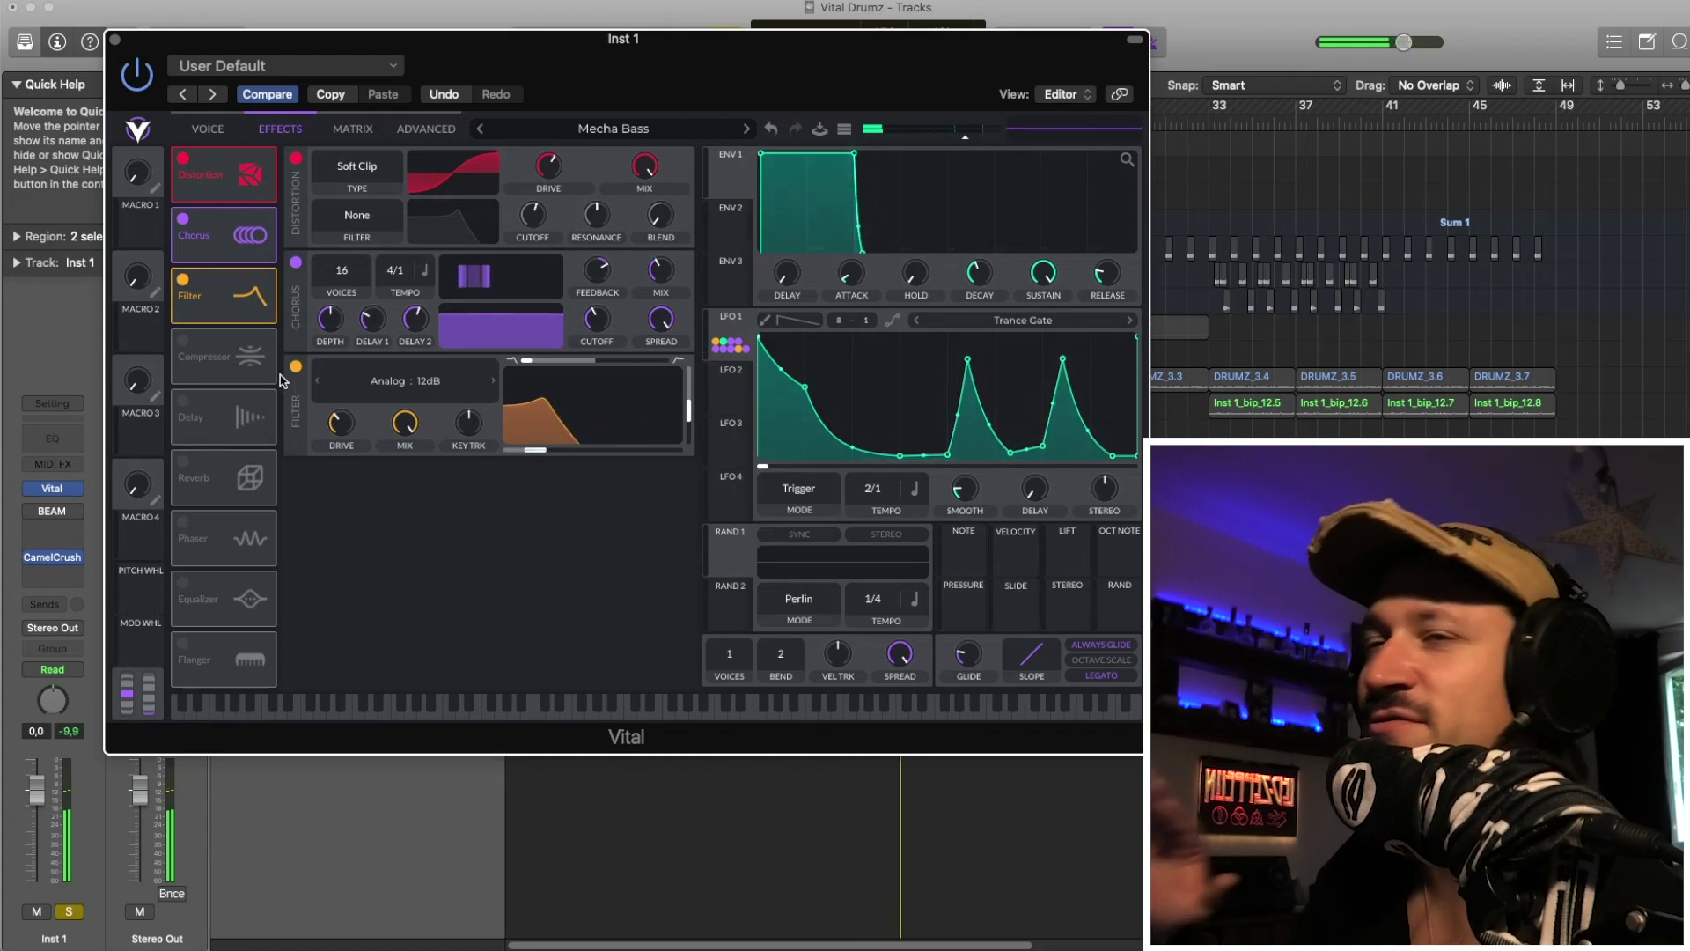
Switch on the compressor with mix fully up, plus the delay and reverb effects
click(183, 343)
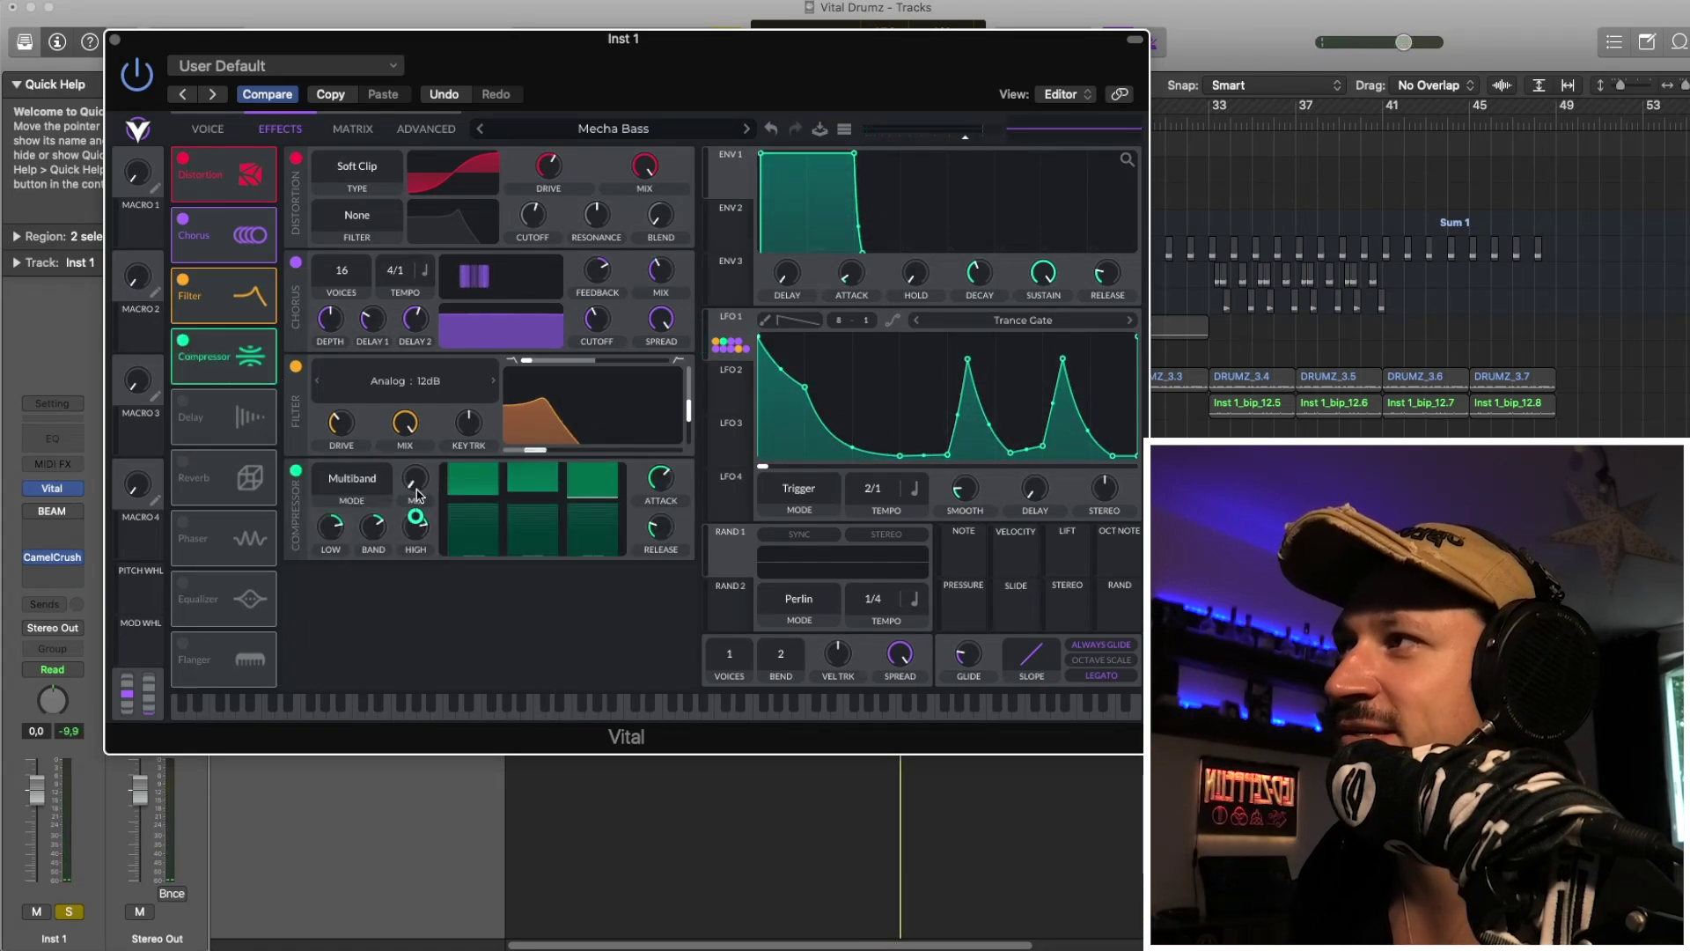
drag(417, 504, 417, 475)
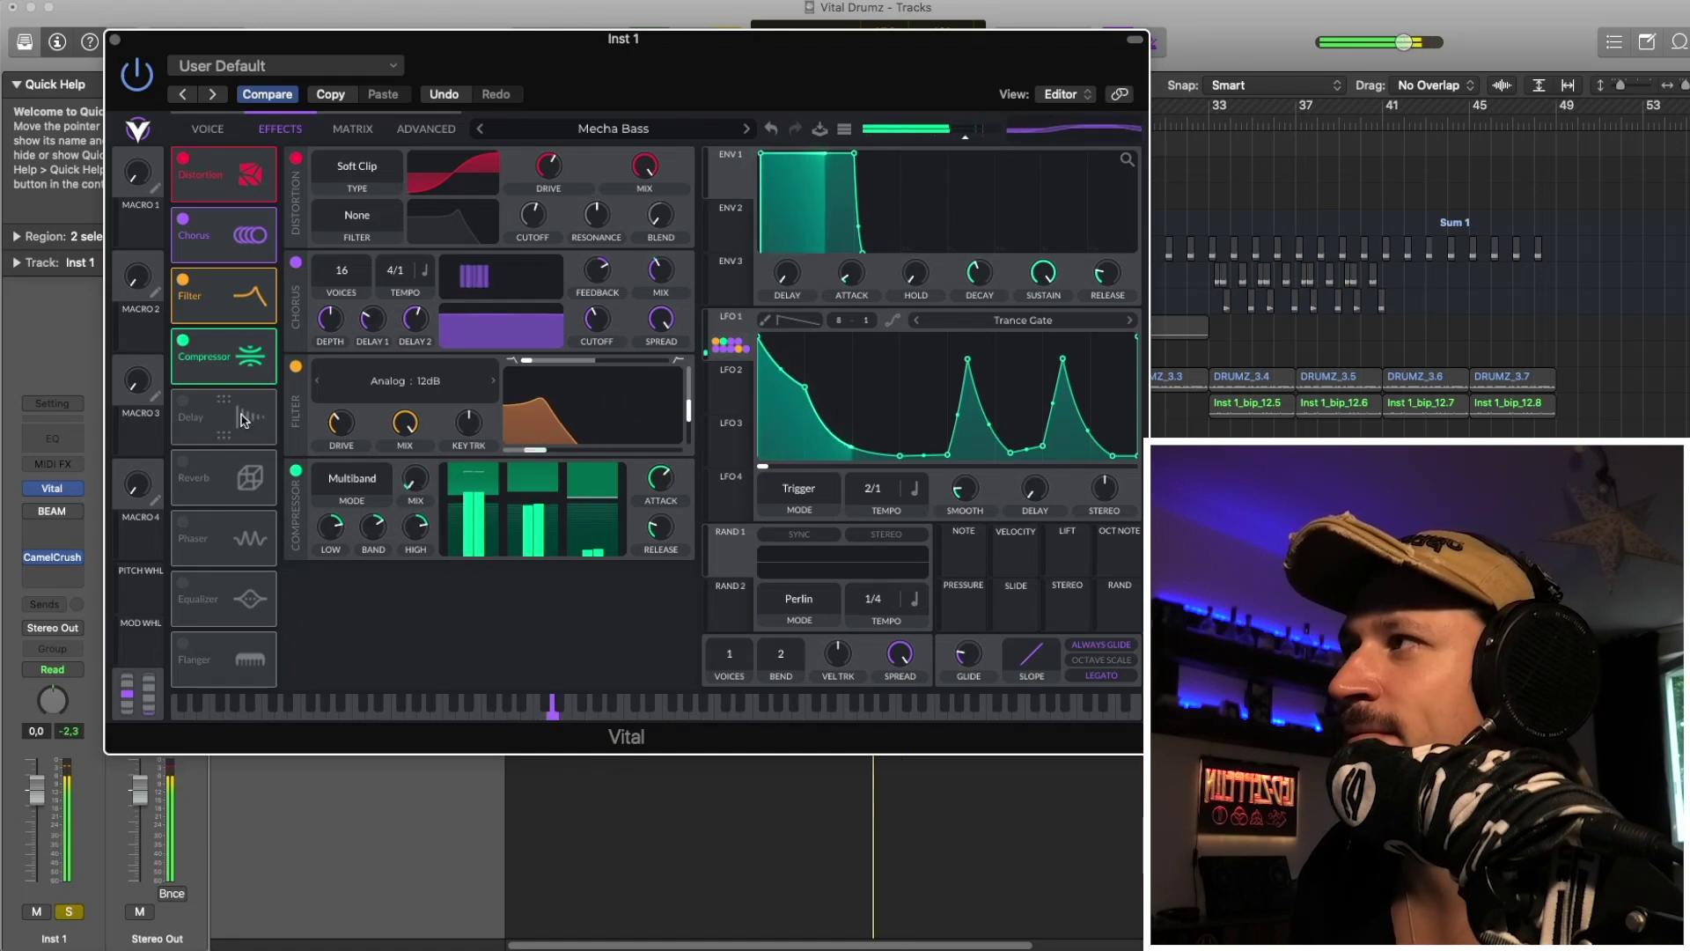
click(184, 402)
click(184, 462)
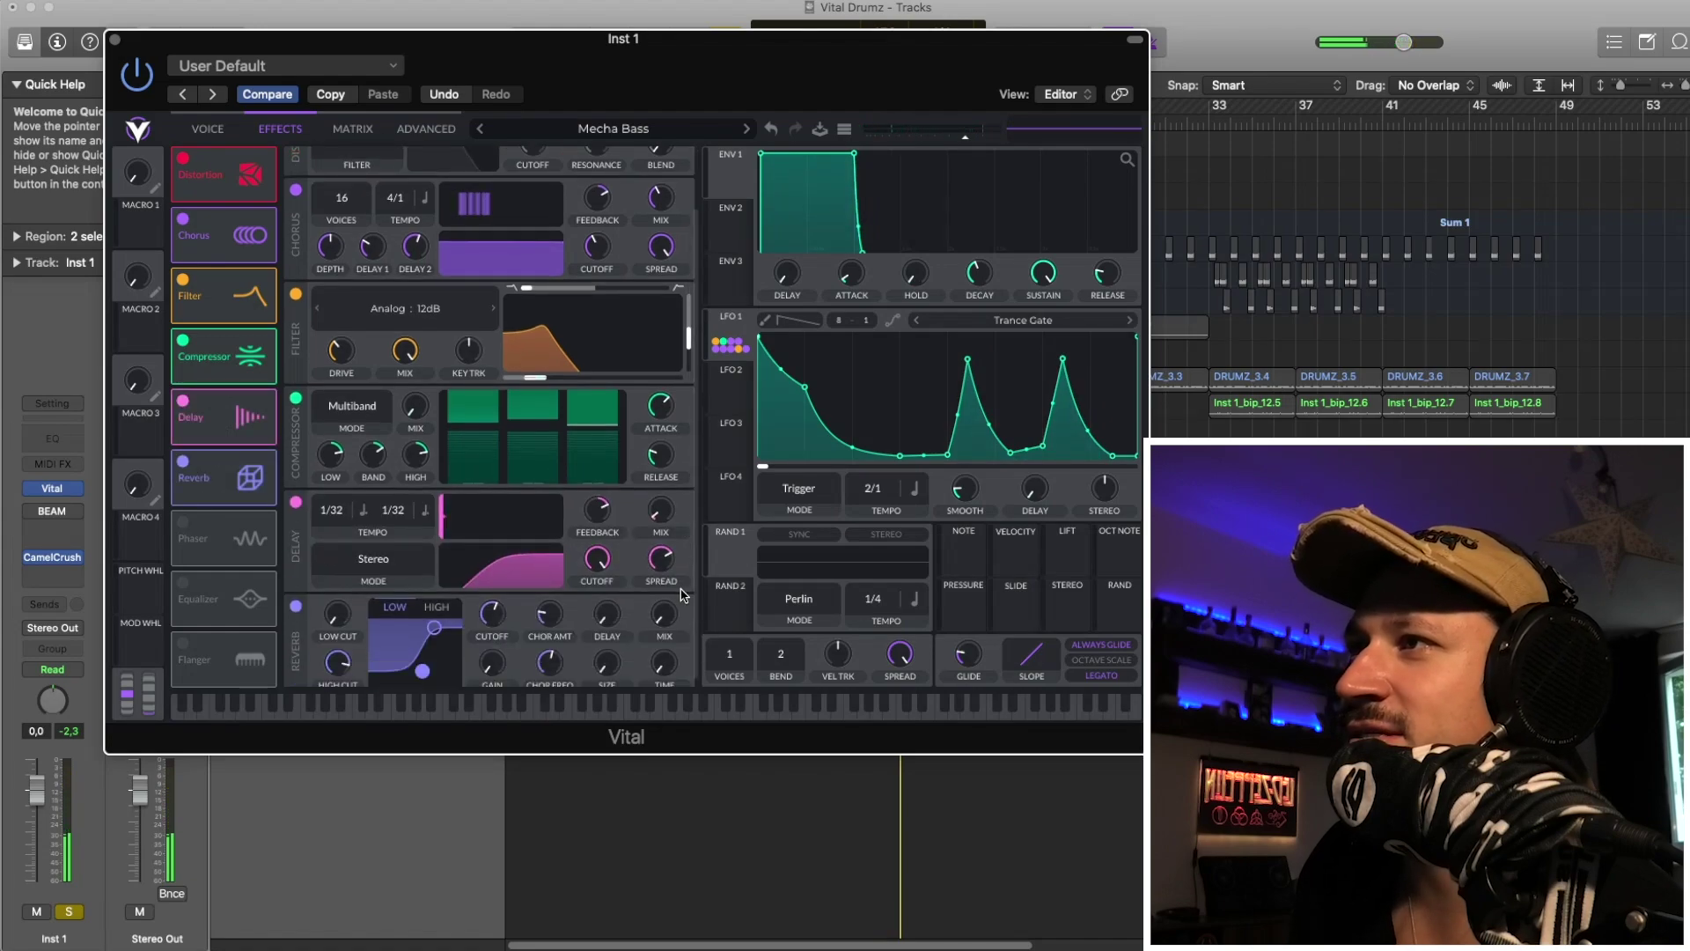
scroll(680, 595, down, 1)
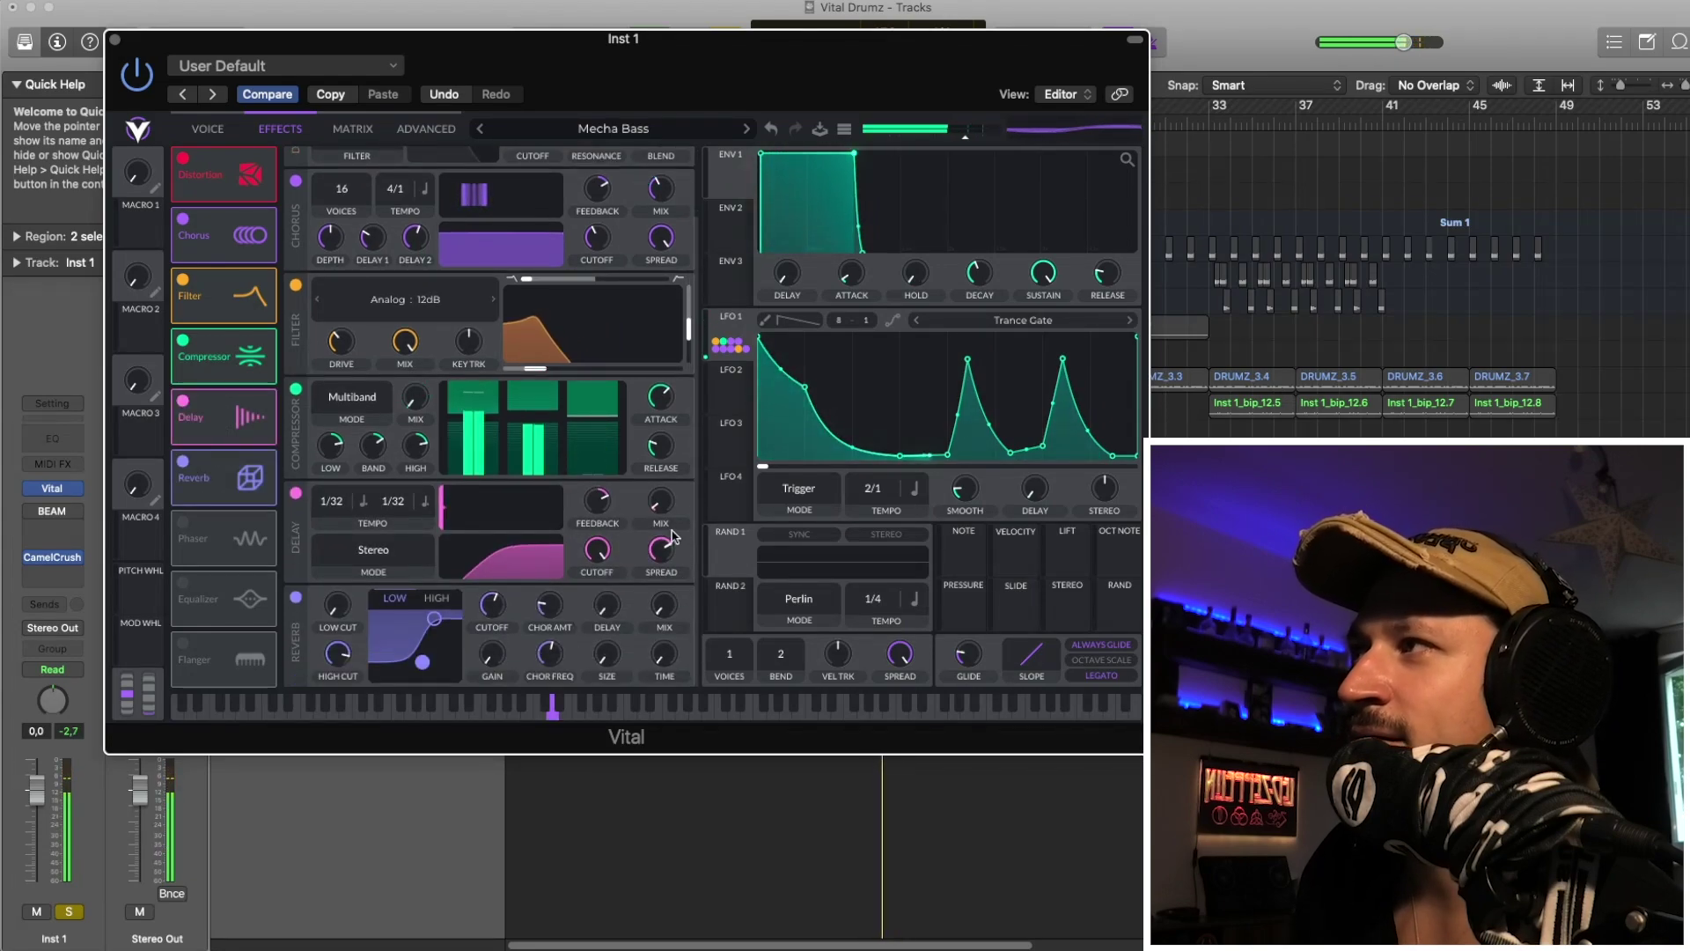
Close Vital, unsolo track 1 and unmute track 3's Inst 1_bip_18 layer while auditioning
click(115, 41)
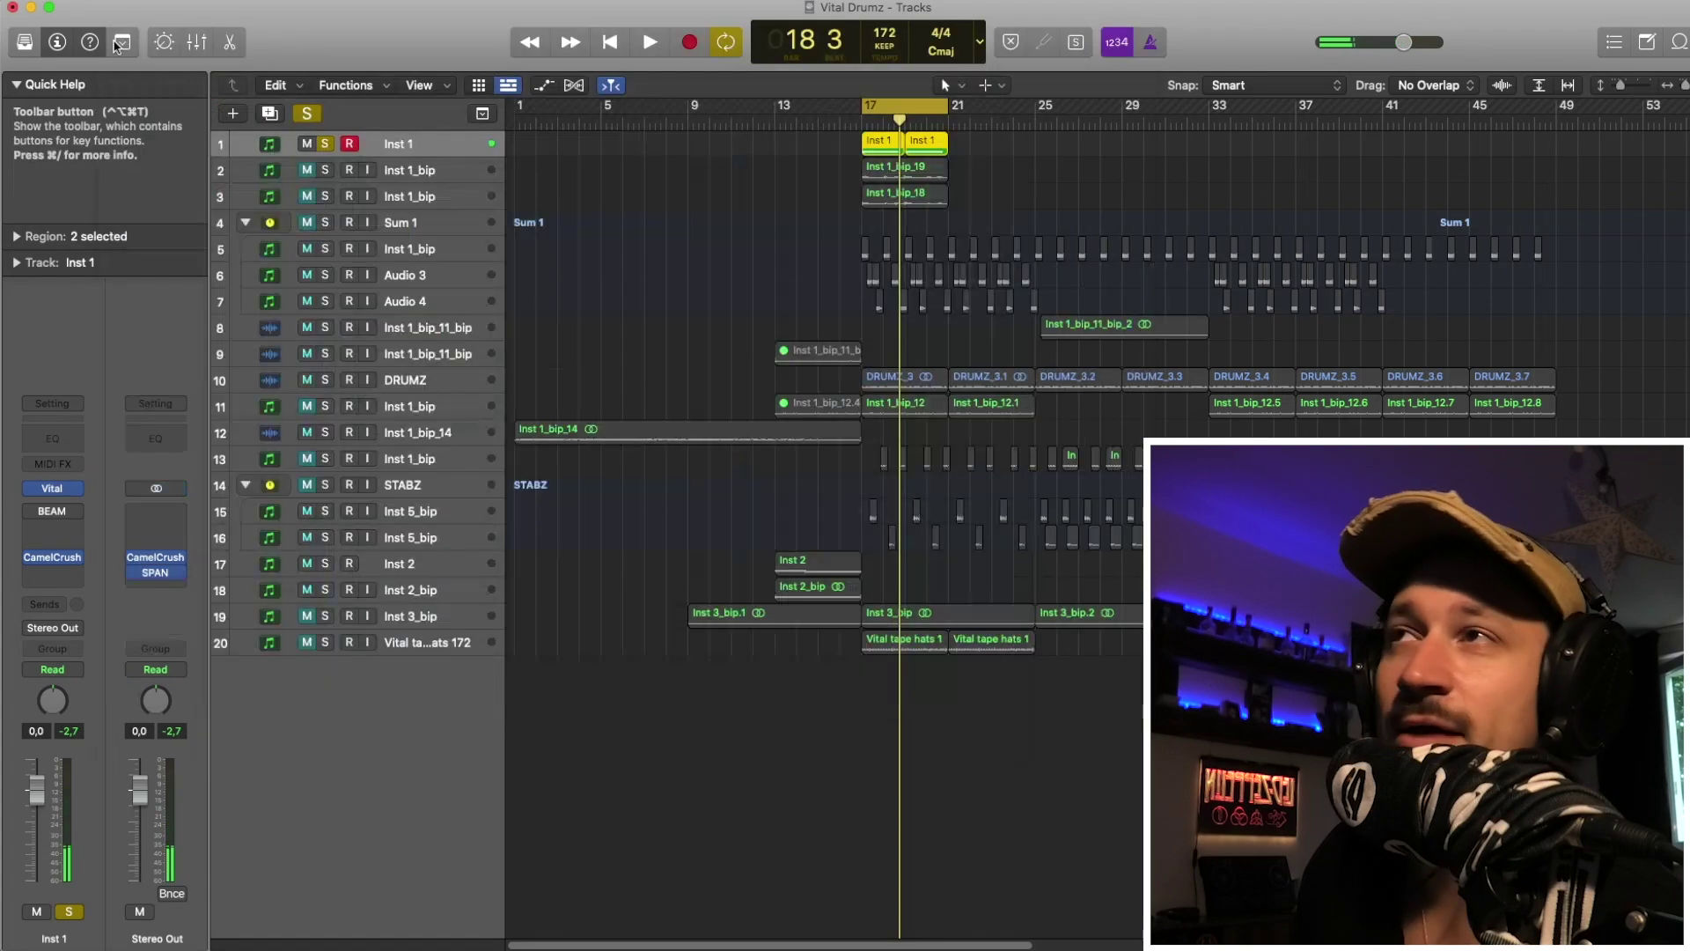
click(326, 144)
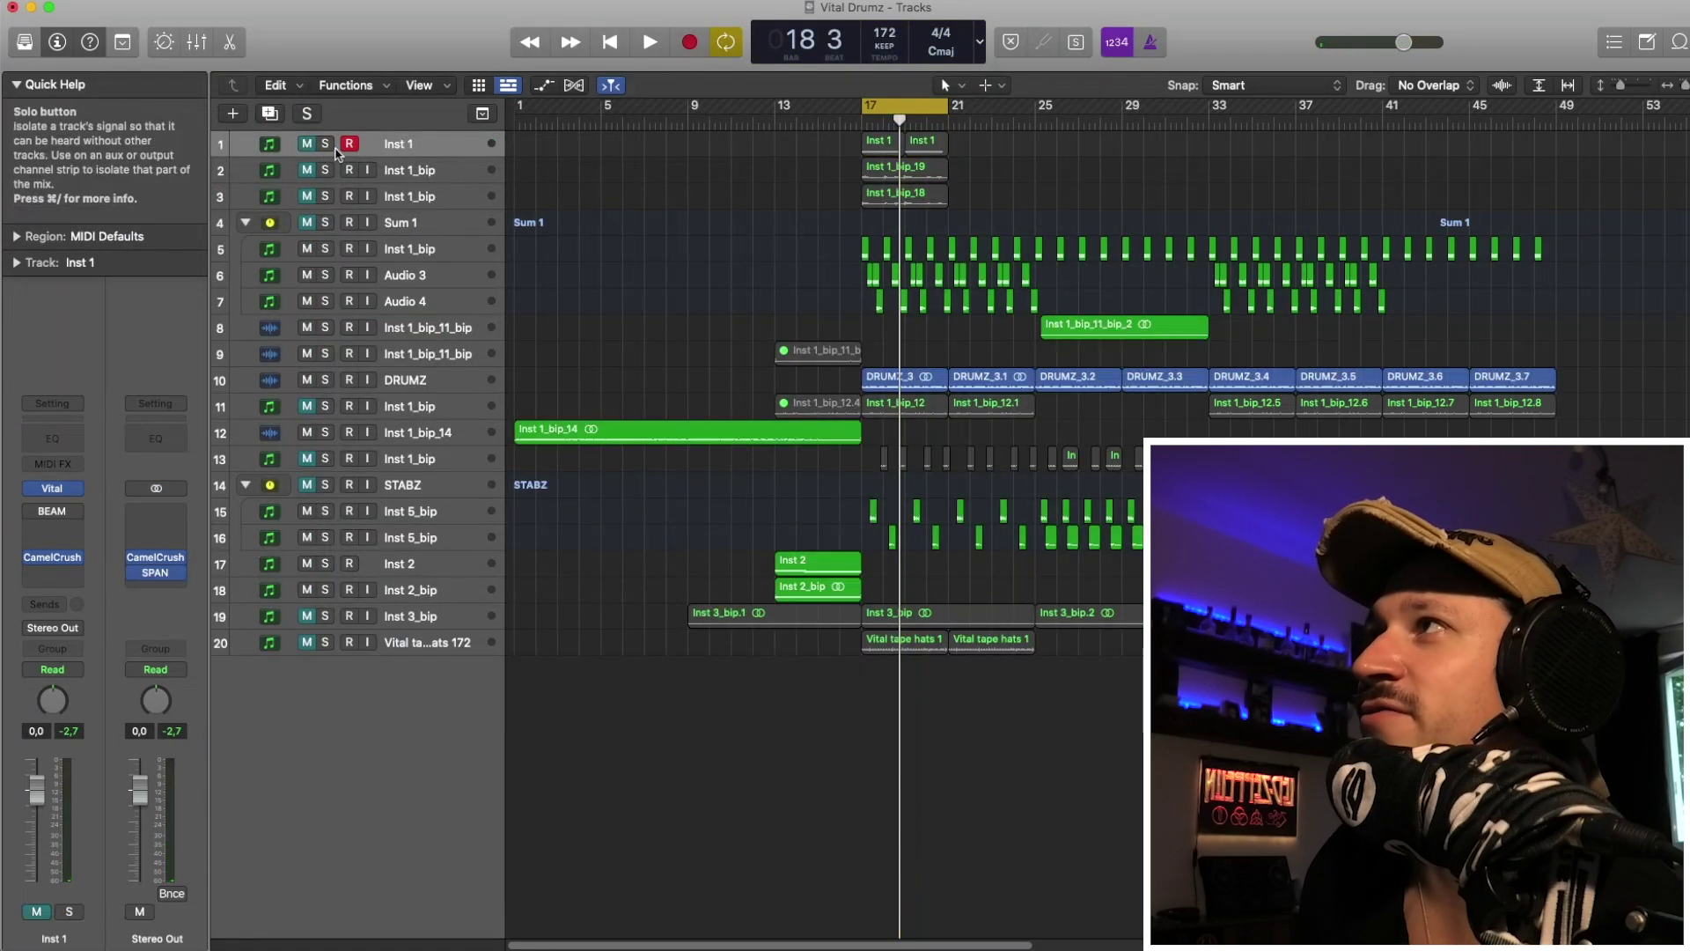
key(space)
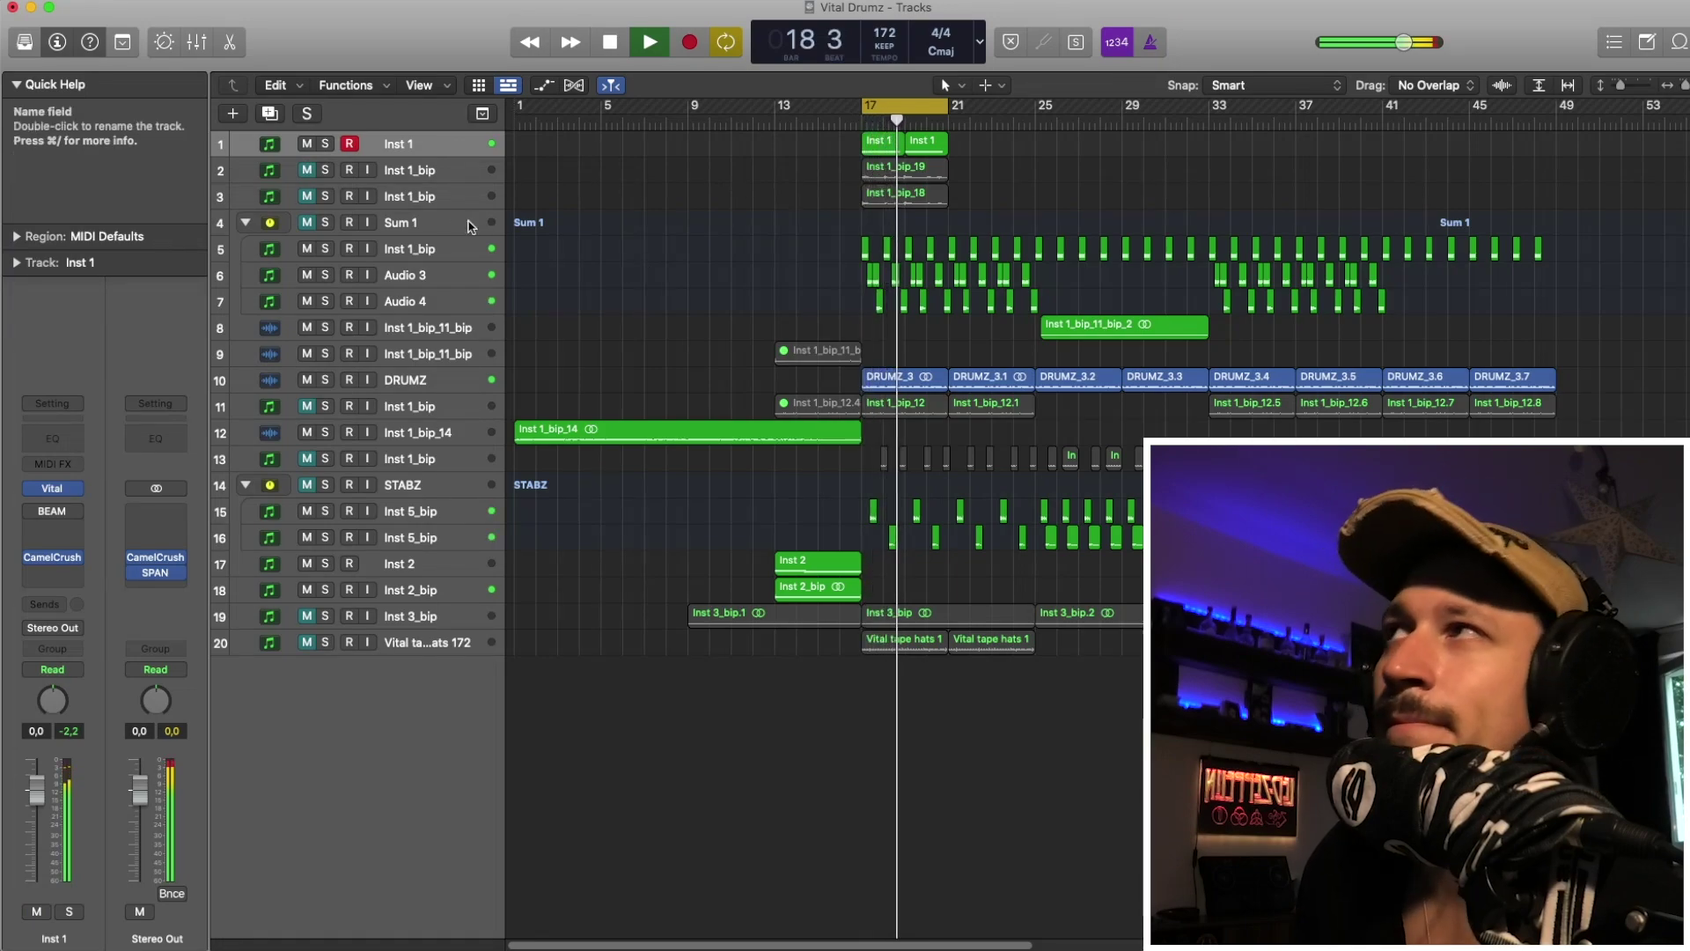
key(space)
click(307, 195)
key(space)
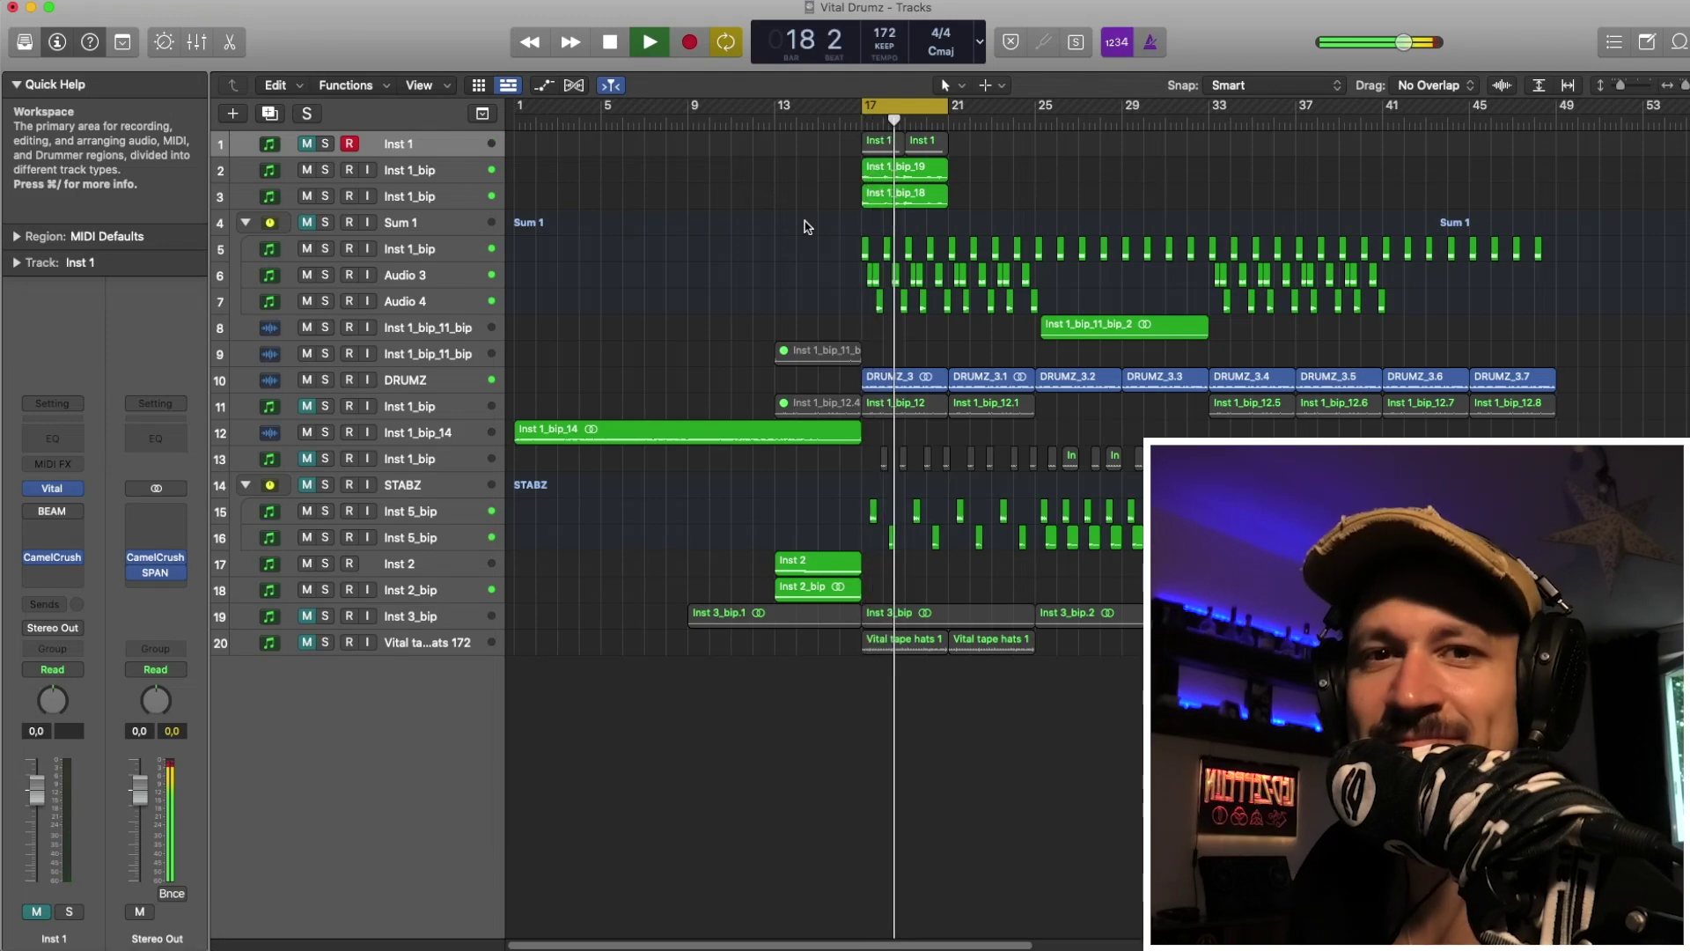
key(space)
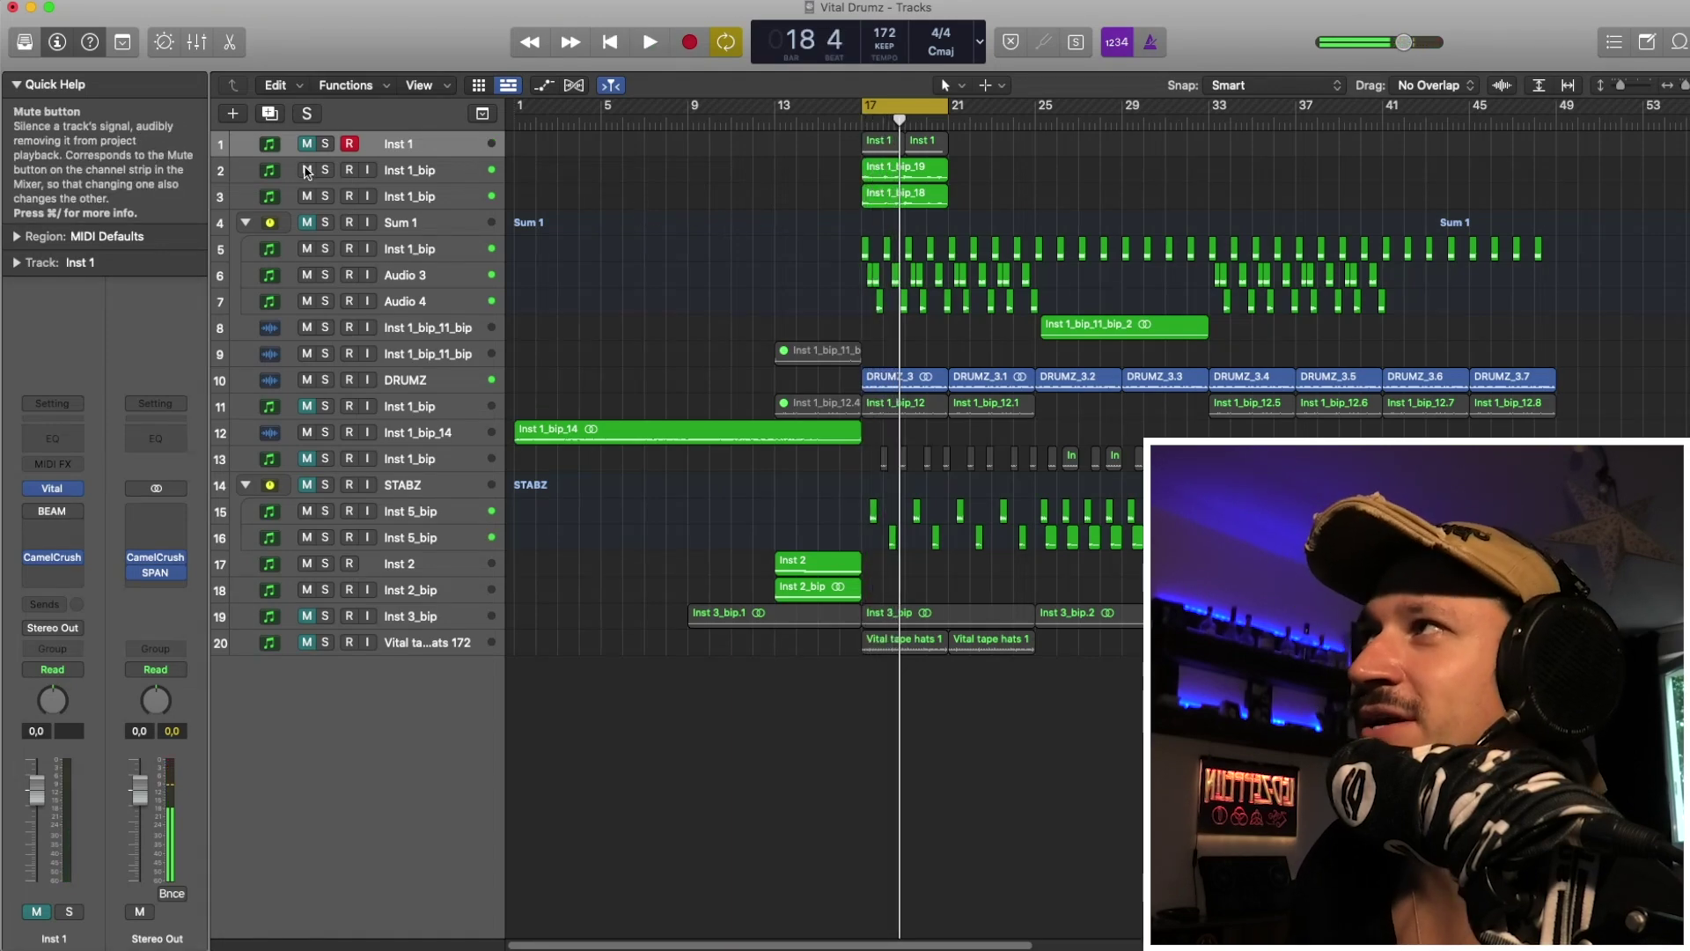
Audition track 2's Inst 1_bip_19 layer soloed, then solo the Inst 1 bass track again
click(307, 169)
click(307, 170)
click(325, 170)
key(space)
key(space)
click(324, 170)
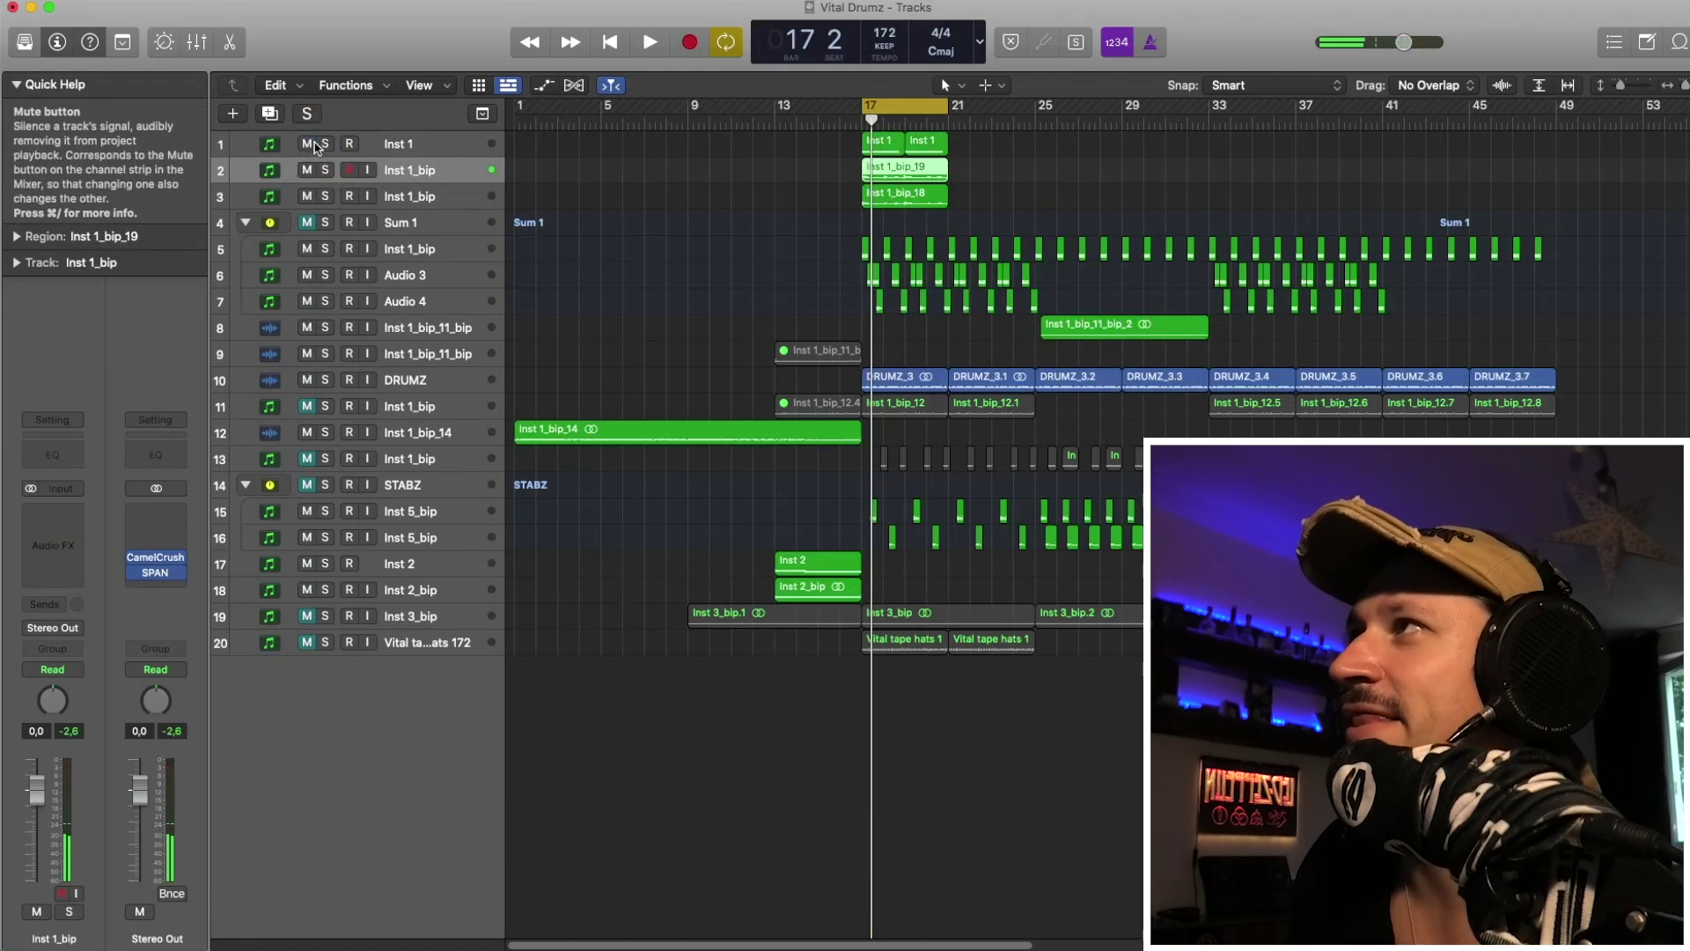
click(324, 143)
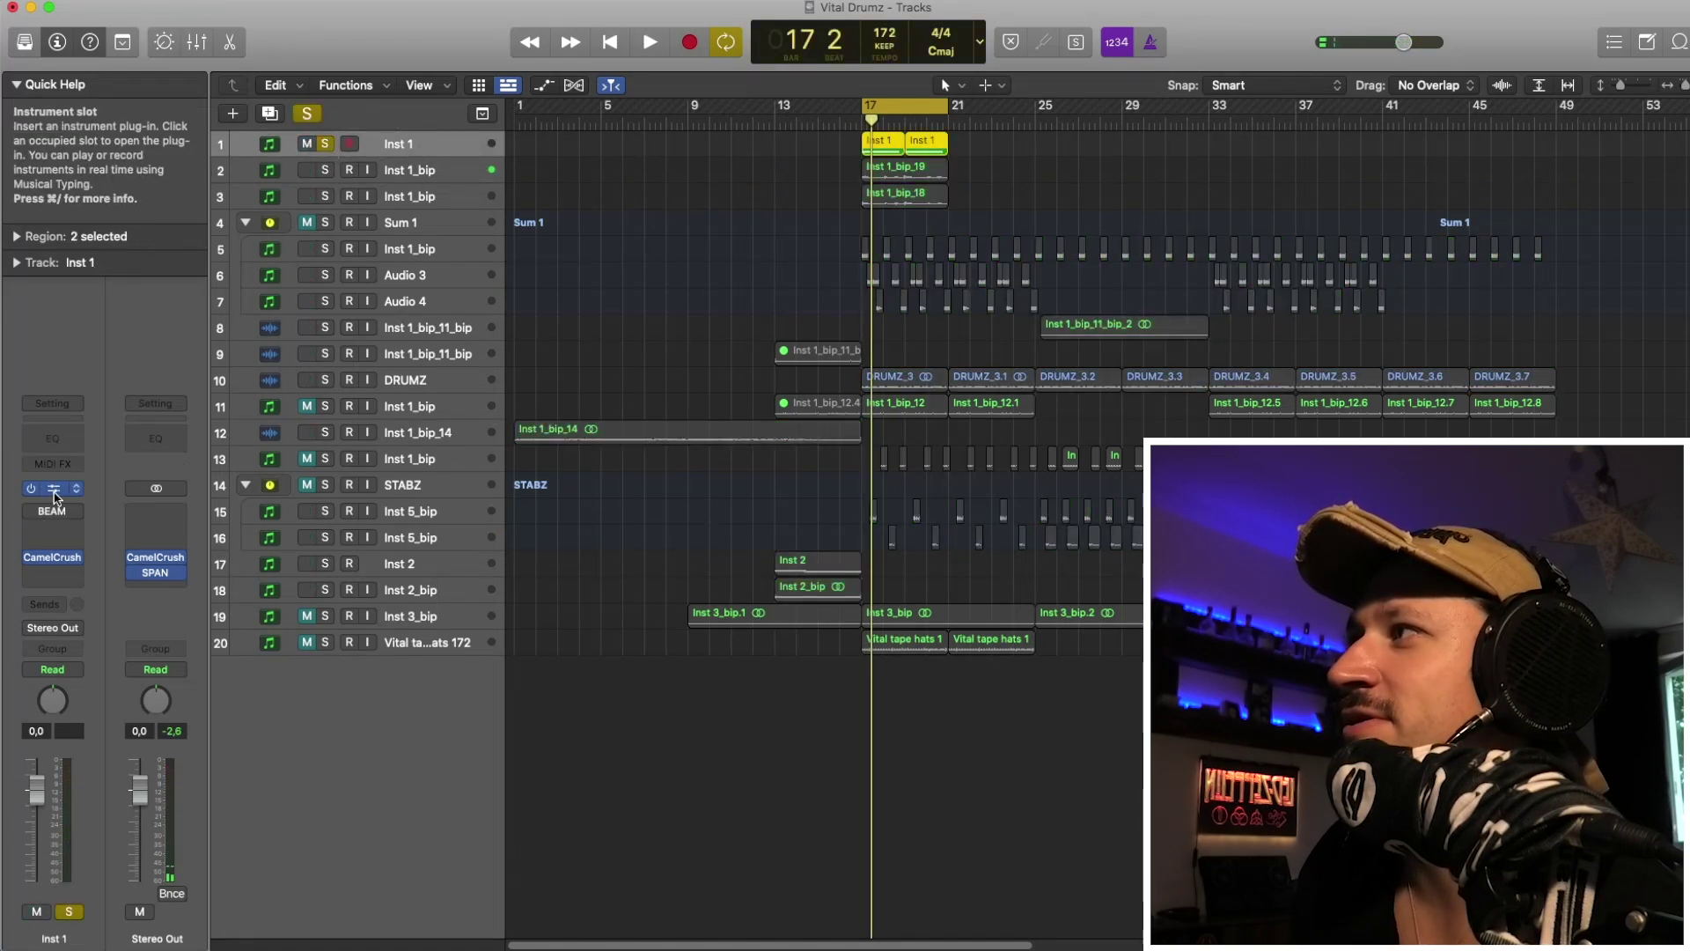
click(53, 511)
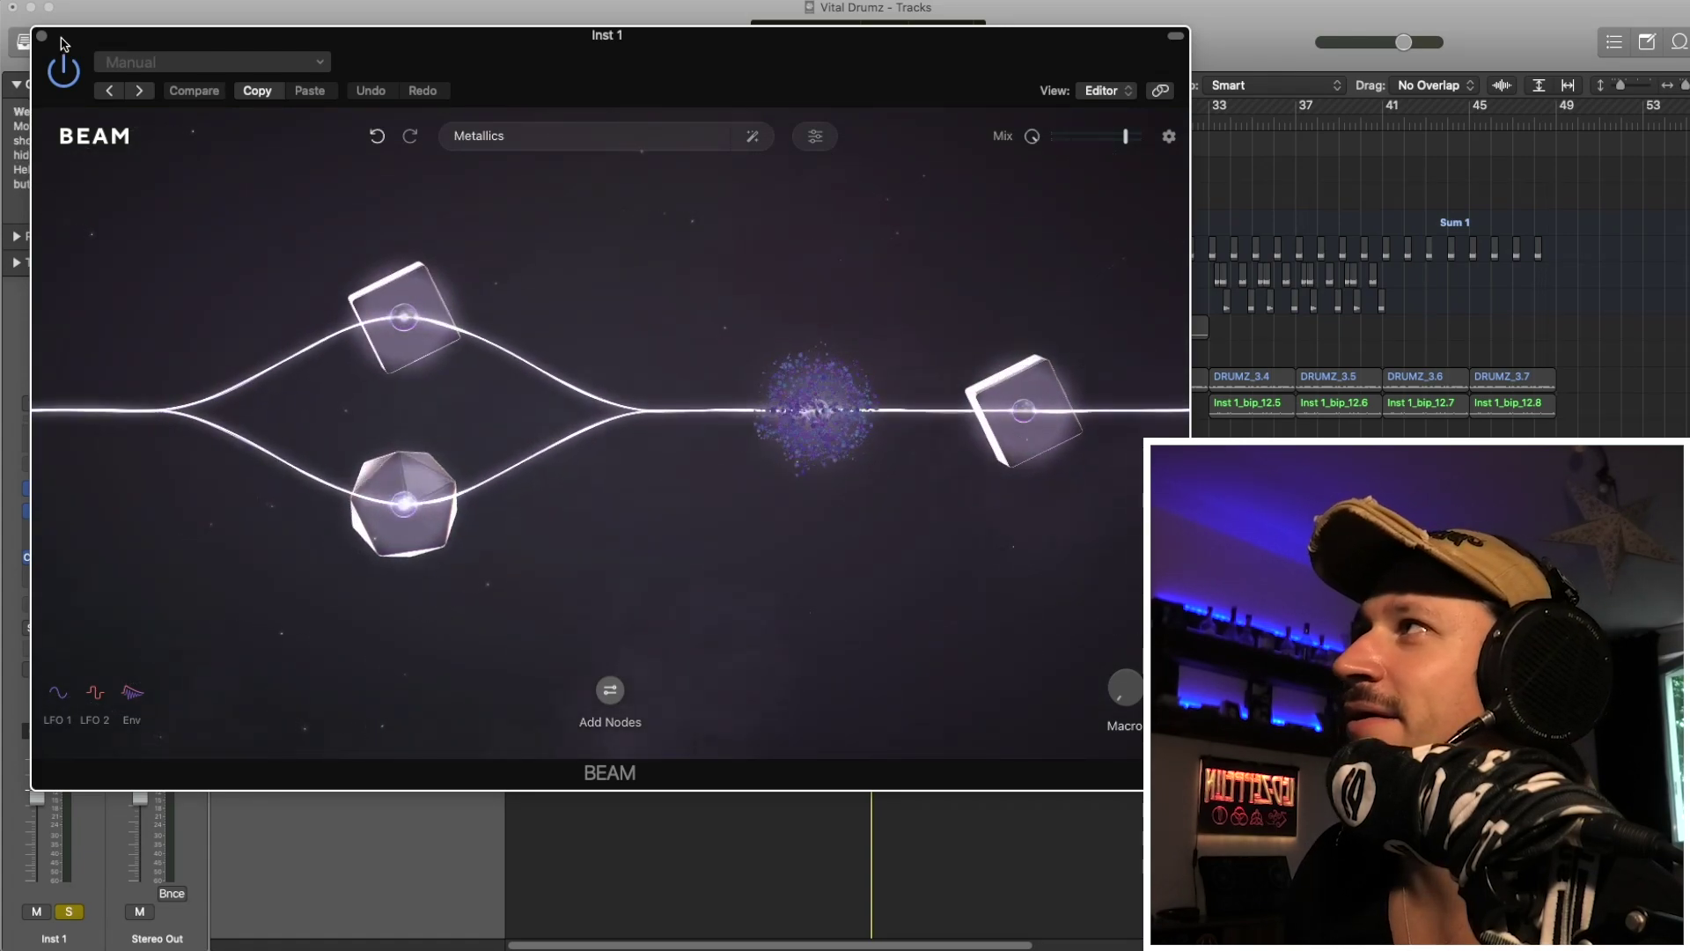
Close the BEAM window, unsolo and mute track 1, then solo and select track 3
key(super+w)
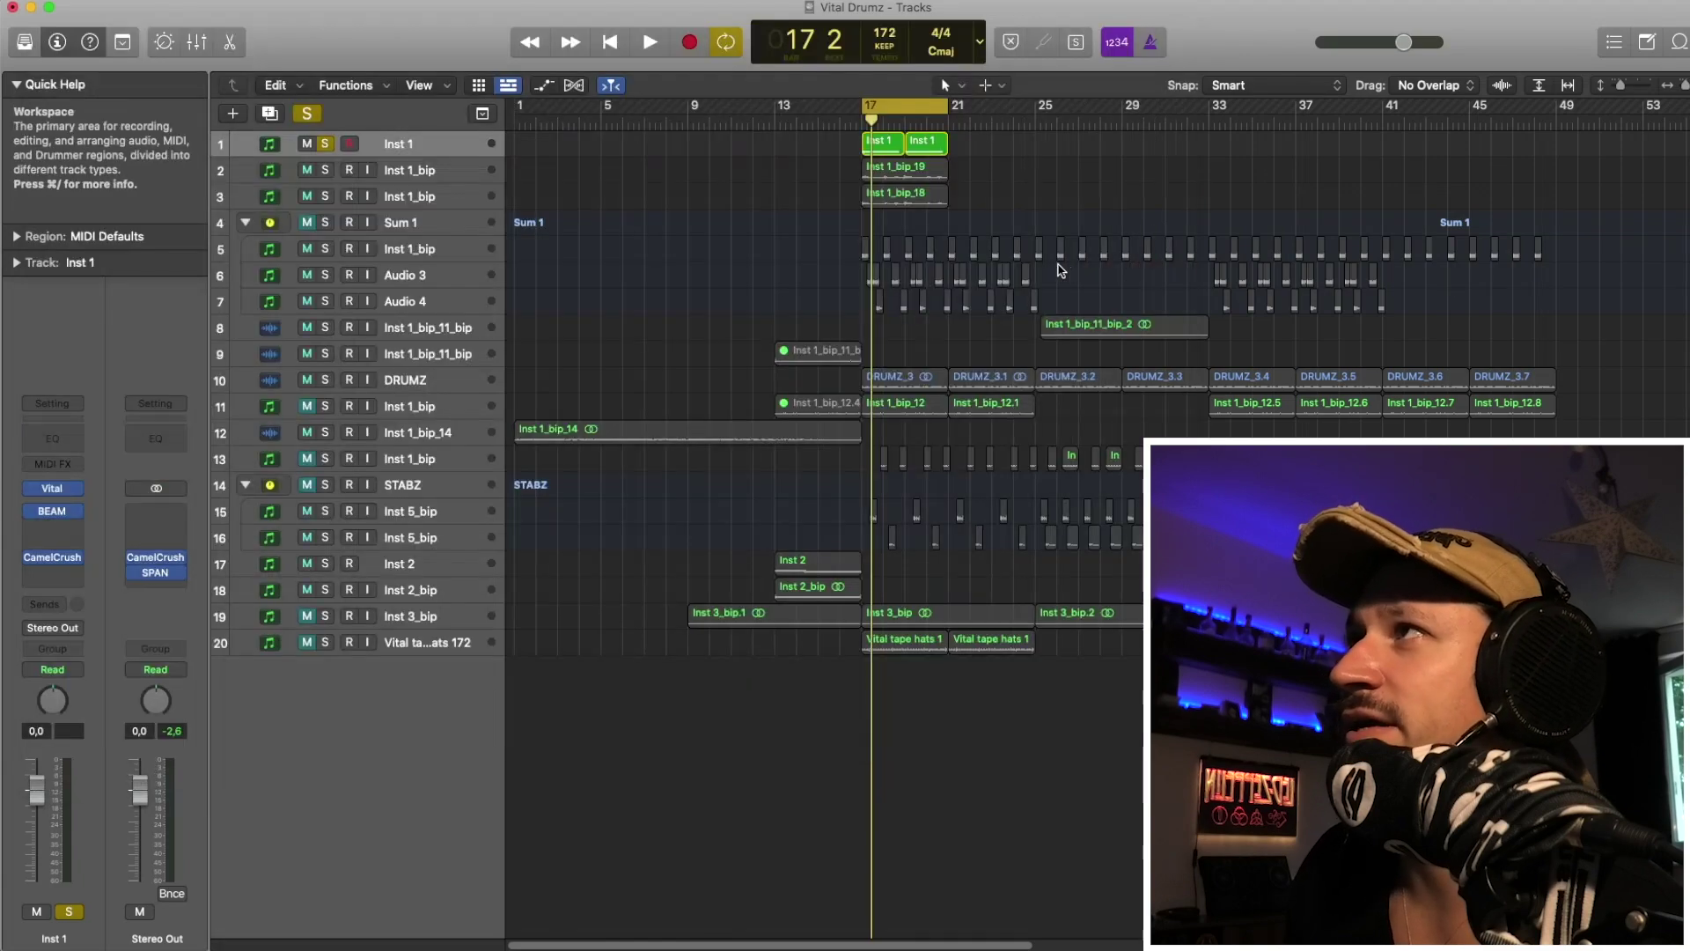
key(space)
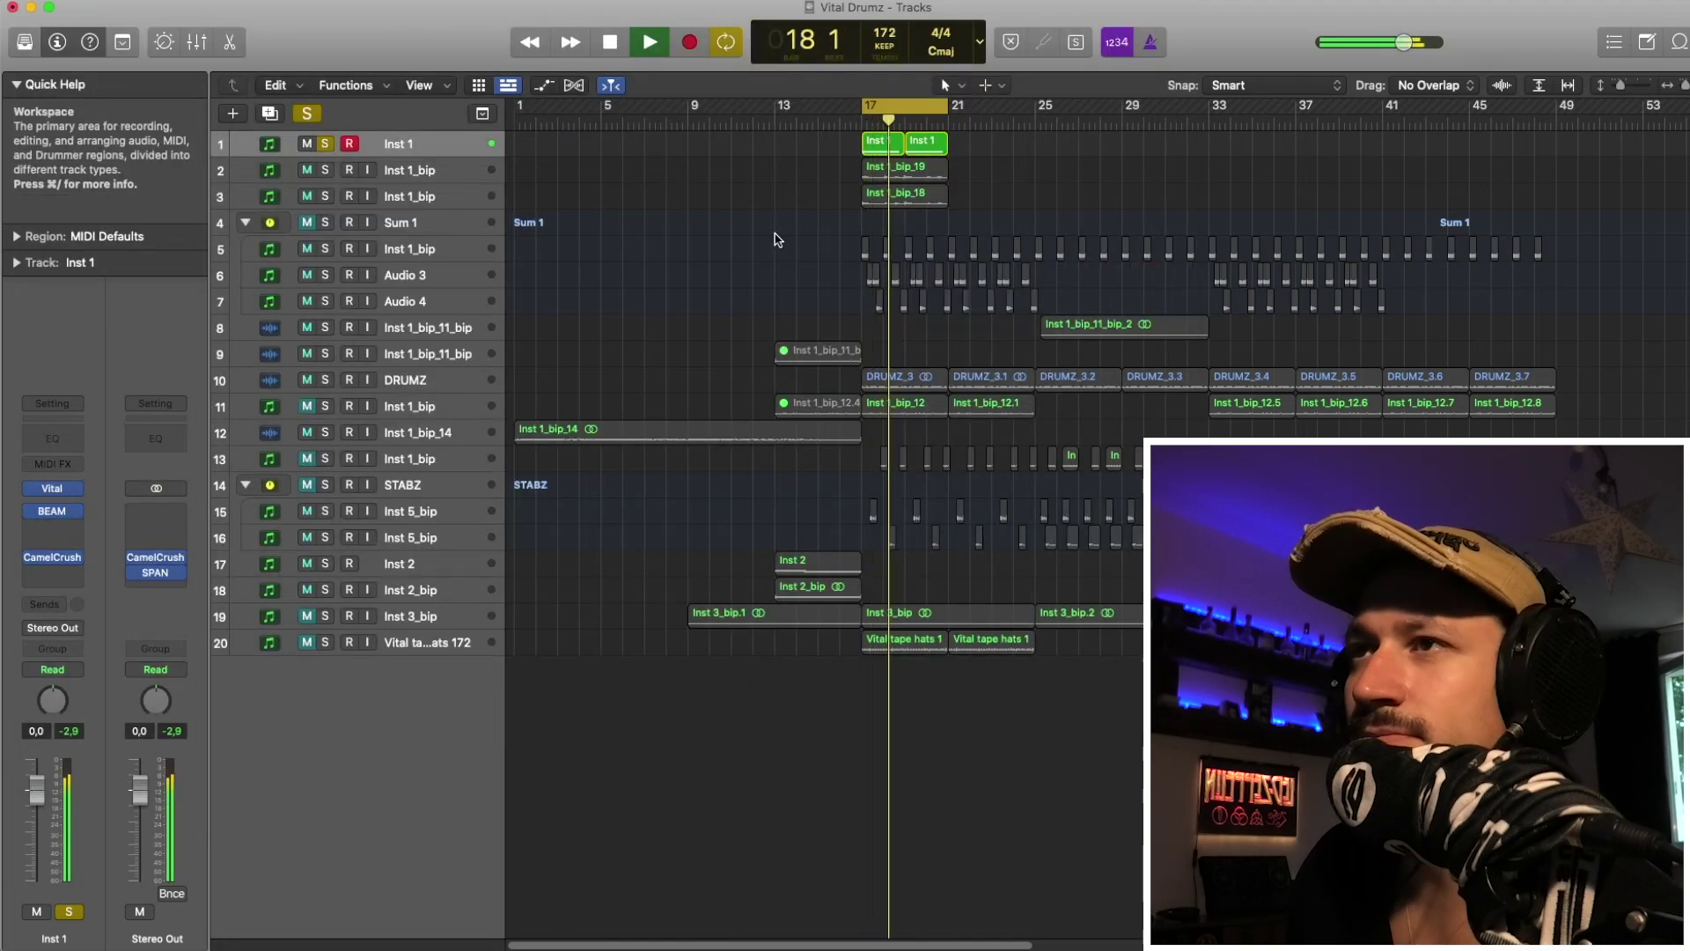
key(space)
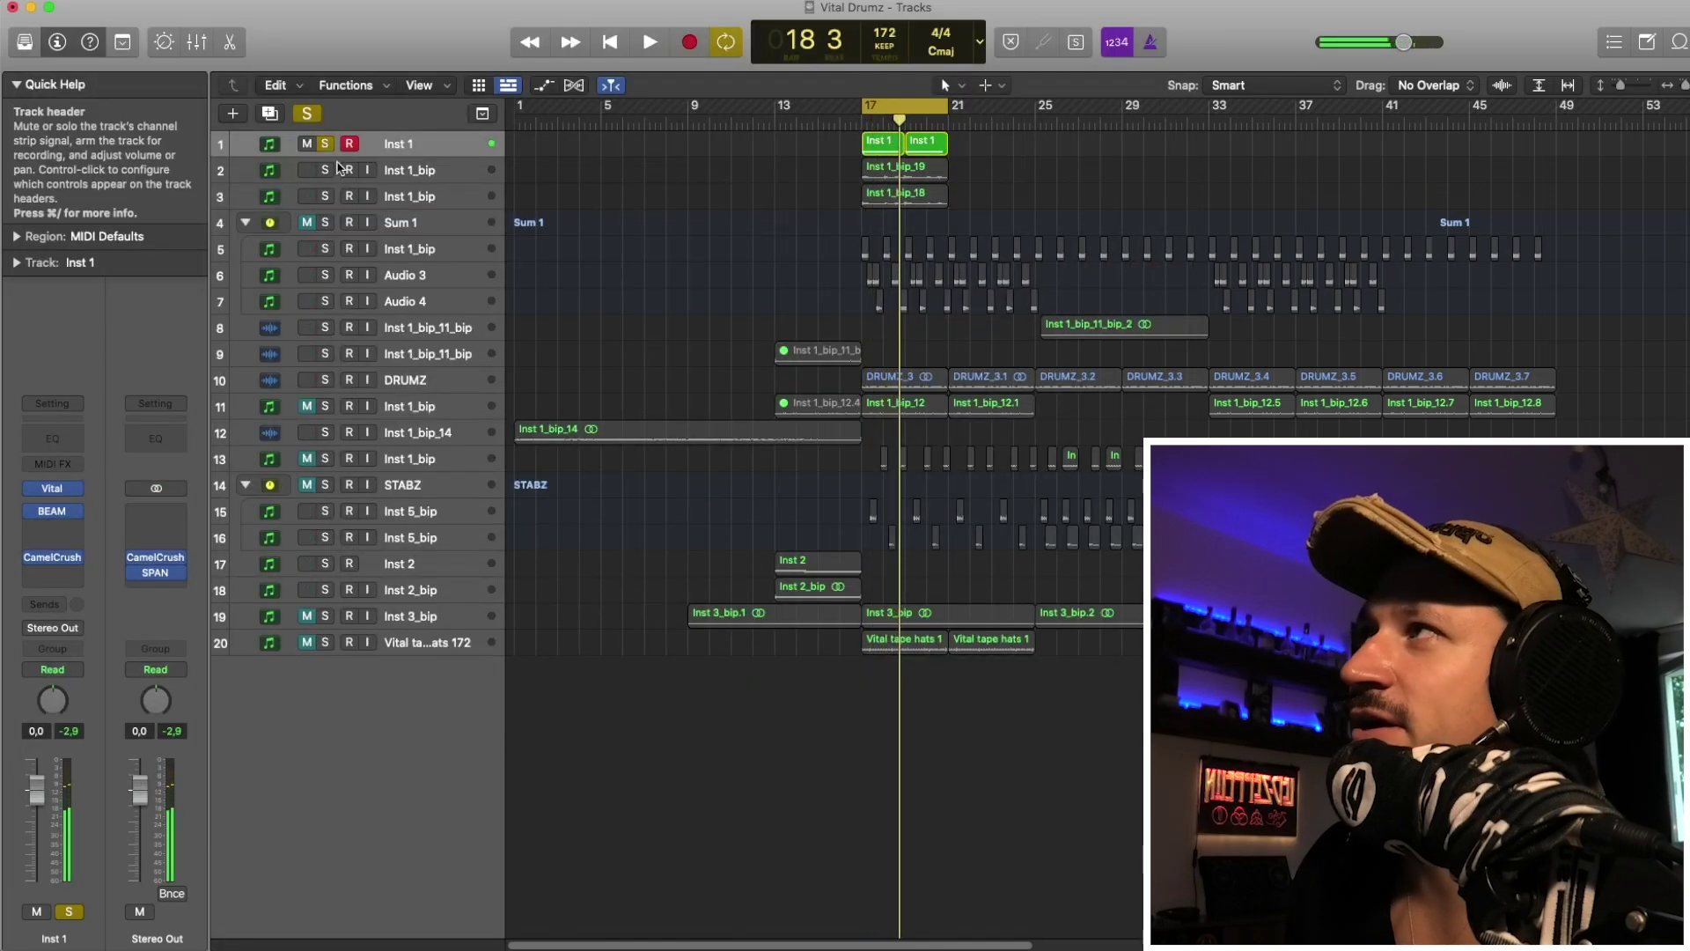
click(324, 144)
click(307, 144)
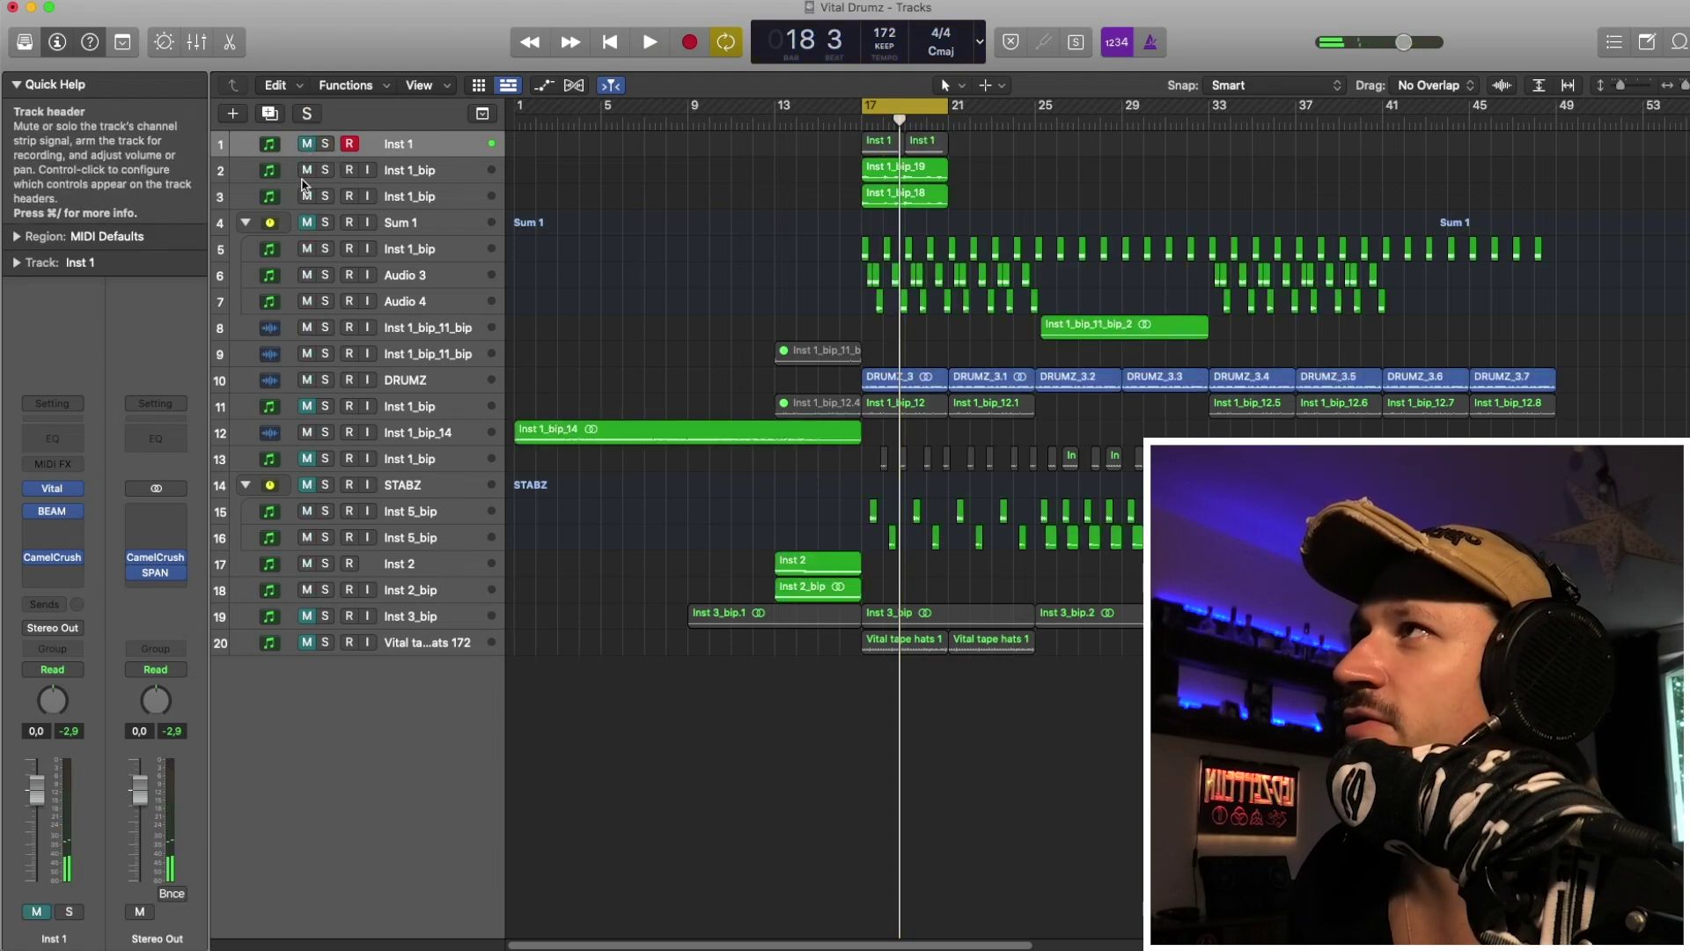
click(325, 196)
click(286, 196)
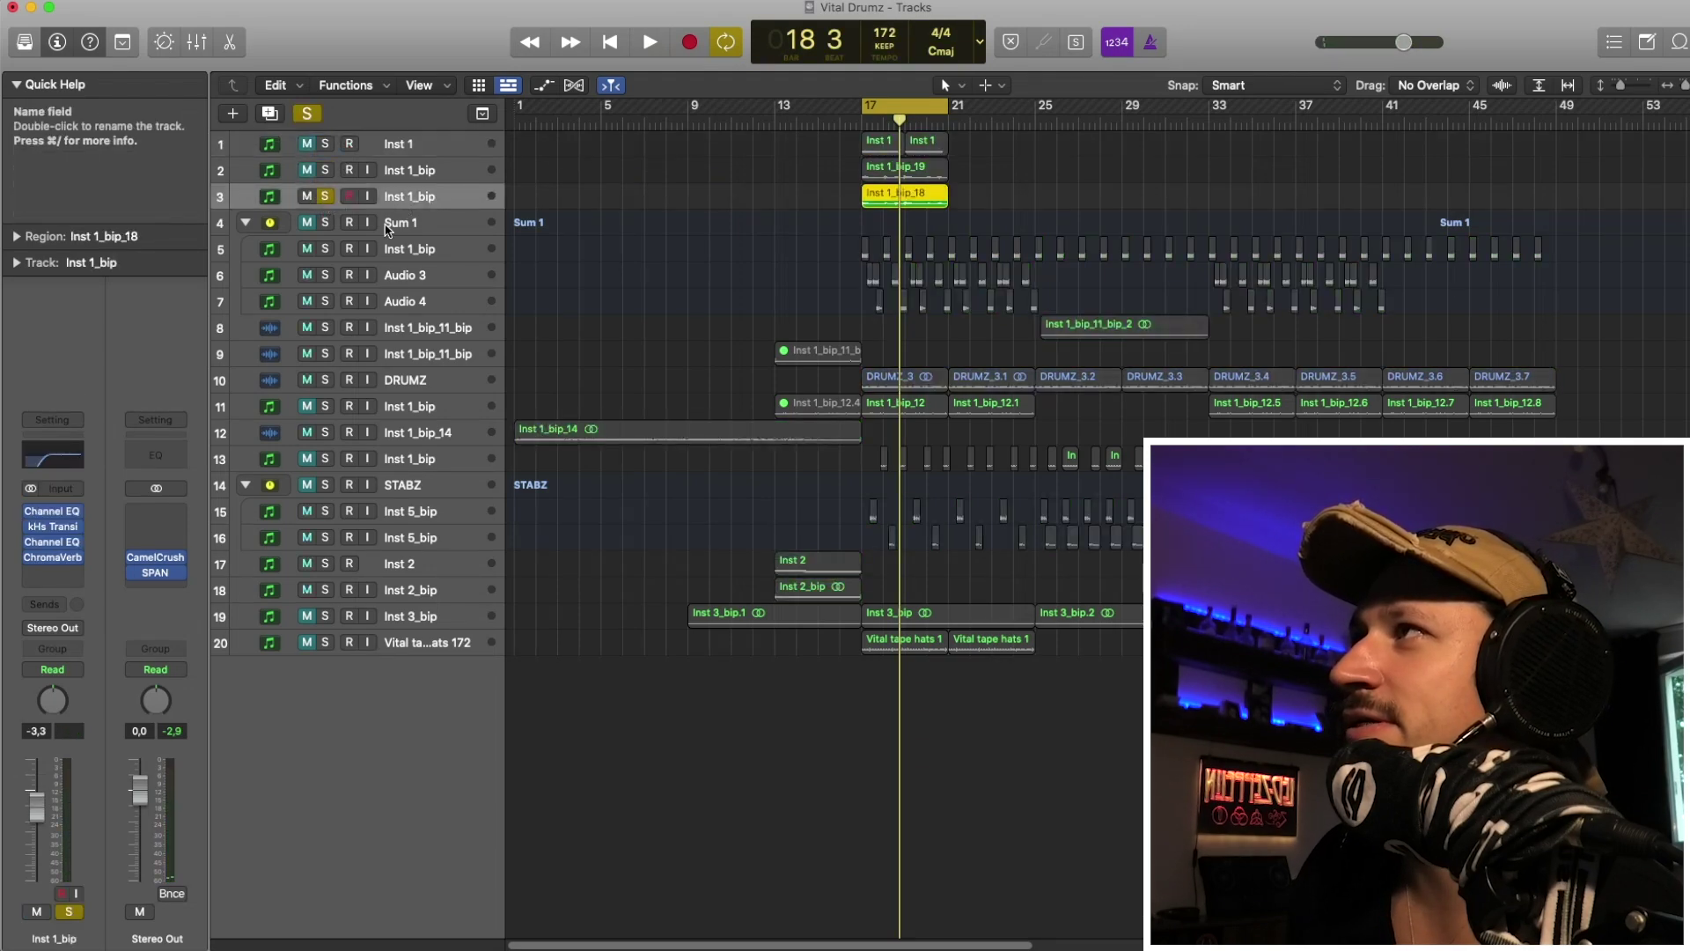
Inspect track 3's Channel EQ, kHs Transient Shaper and ChromaVerb inserts while playing, then close their windows
click(55, 511)
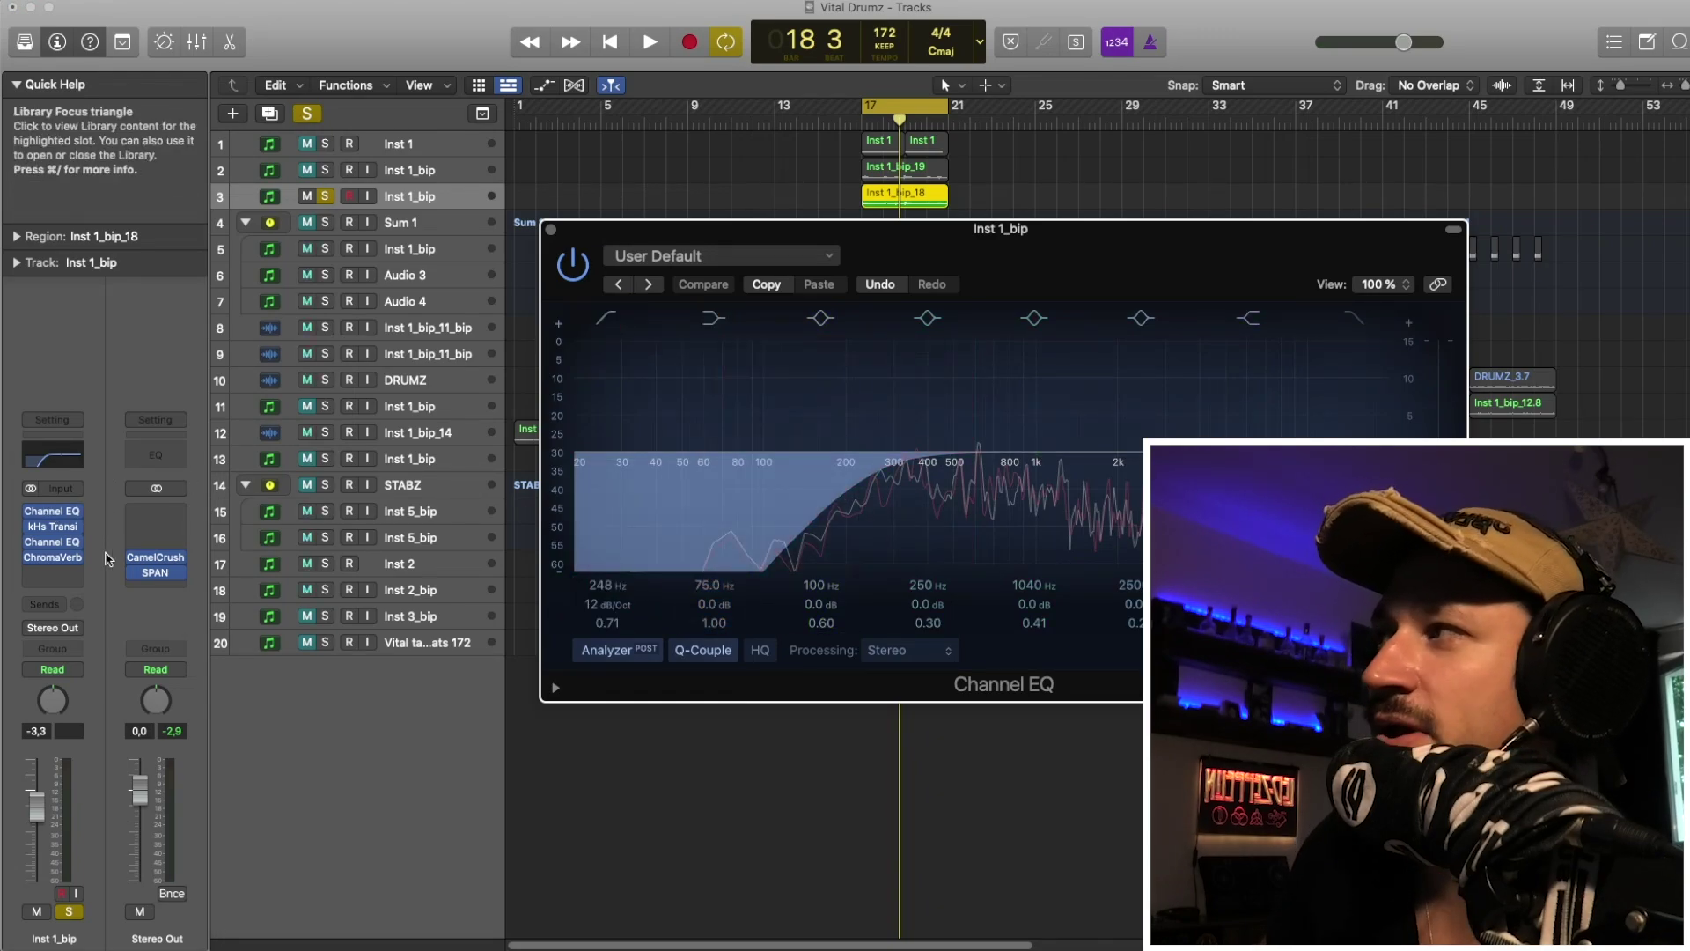
click(53, 526)
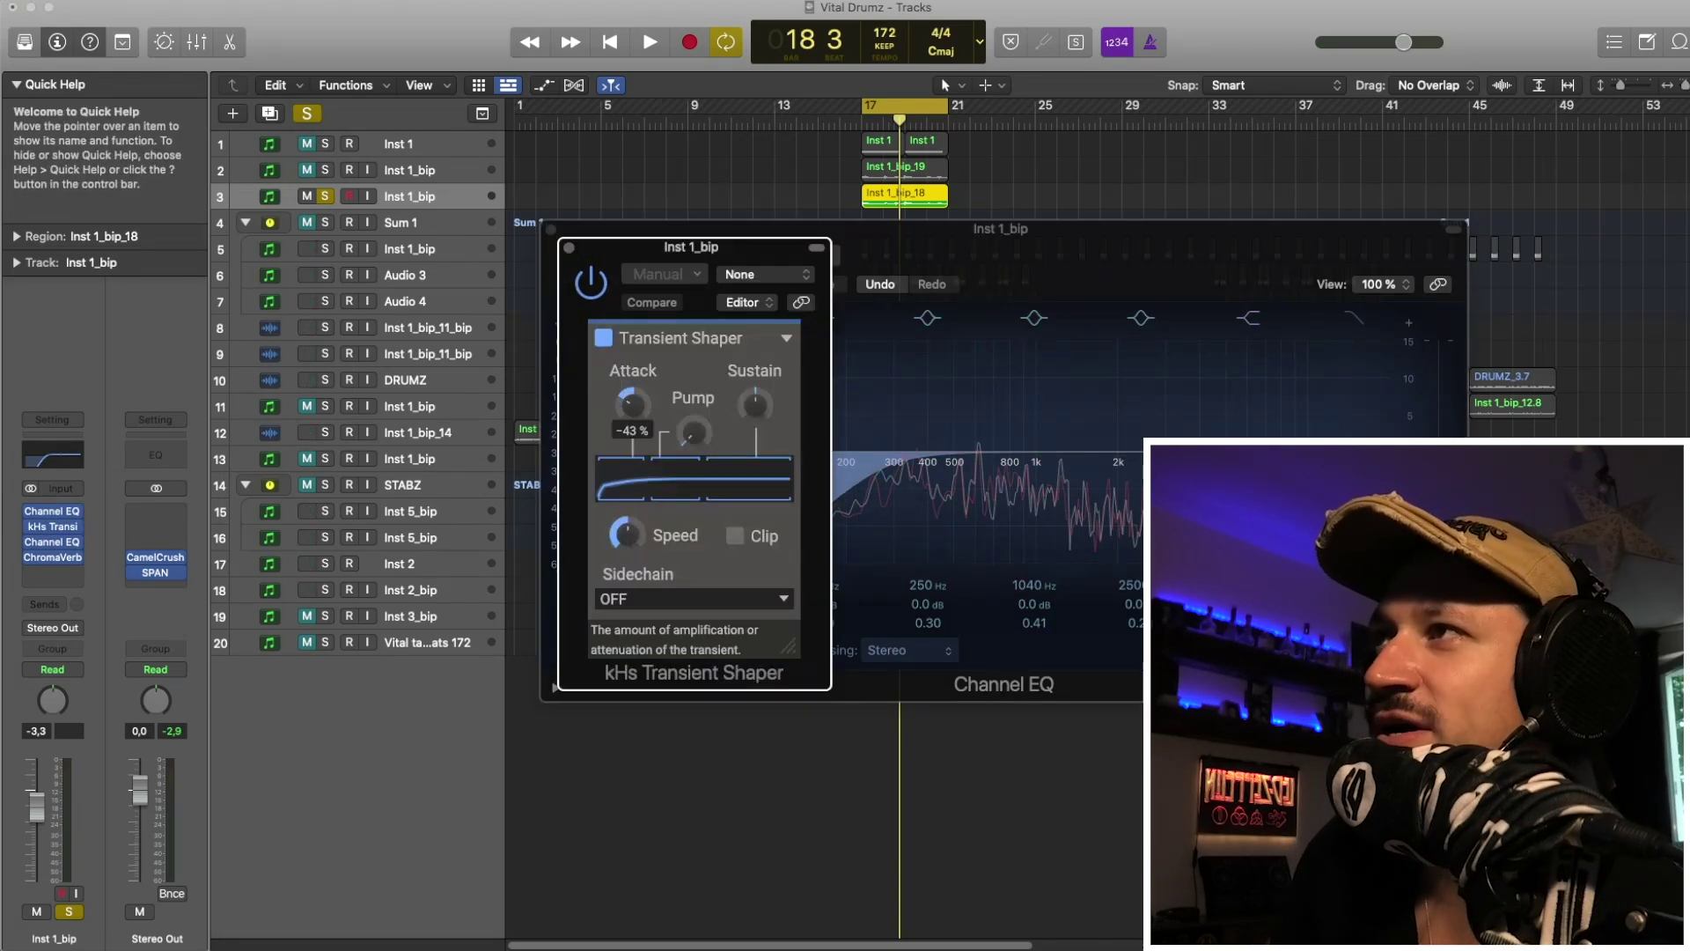
click(55, 555)
key(Escape)
click(548, 526)
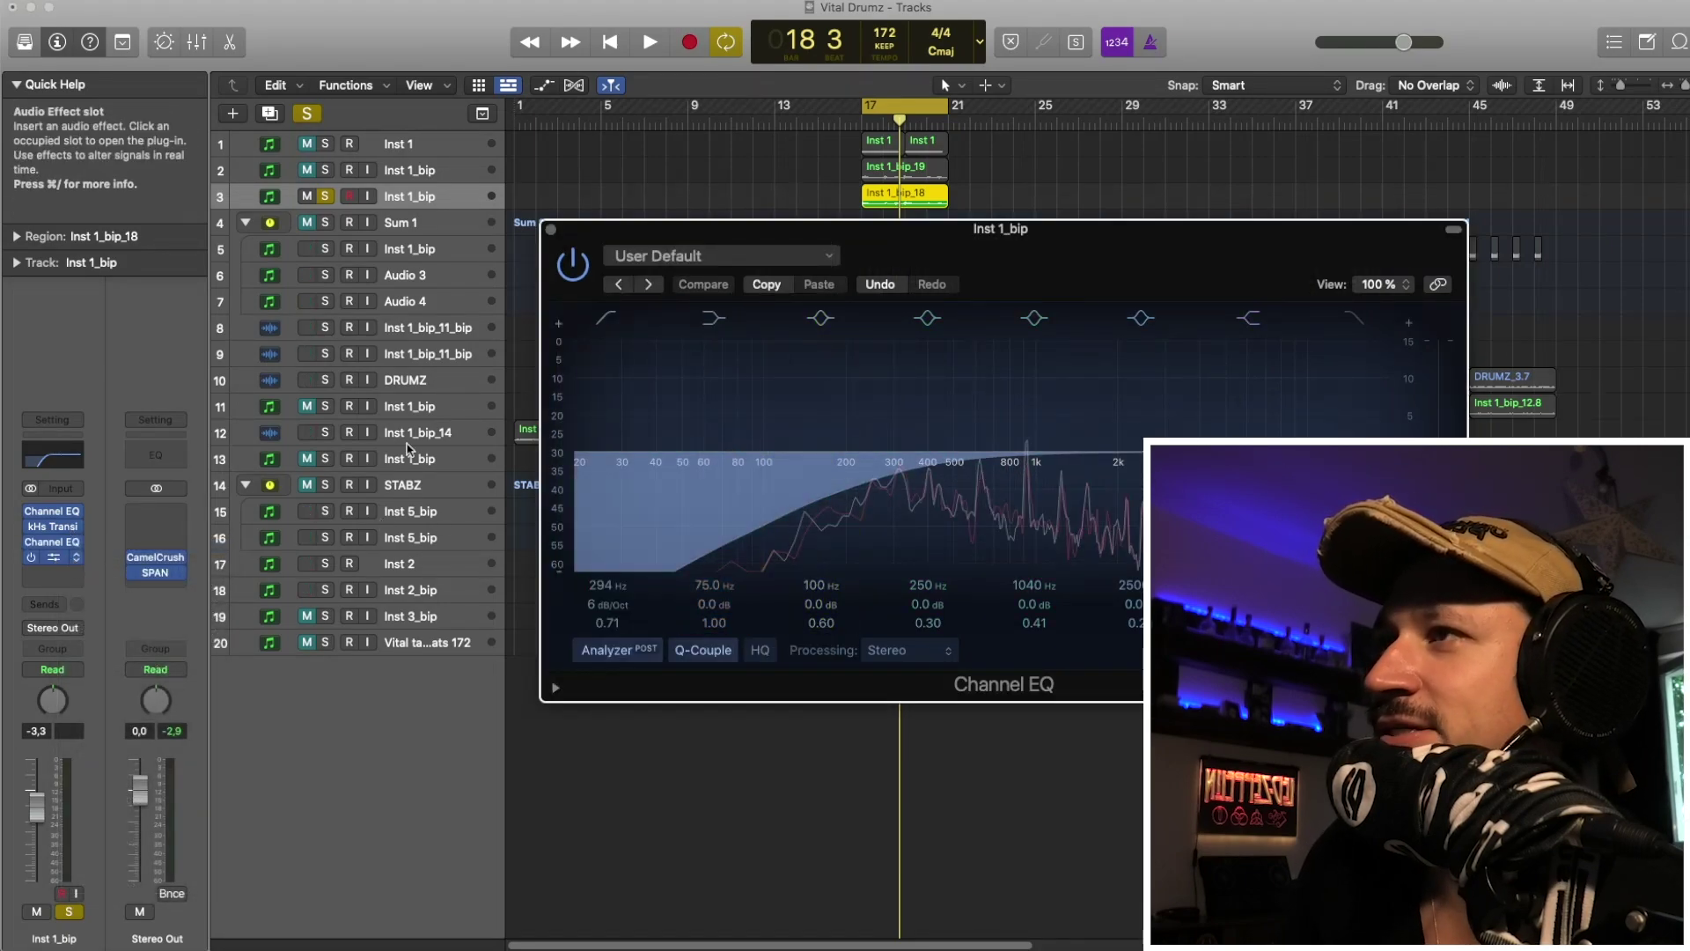
click(53, 557)
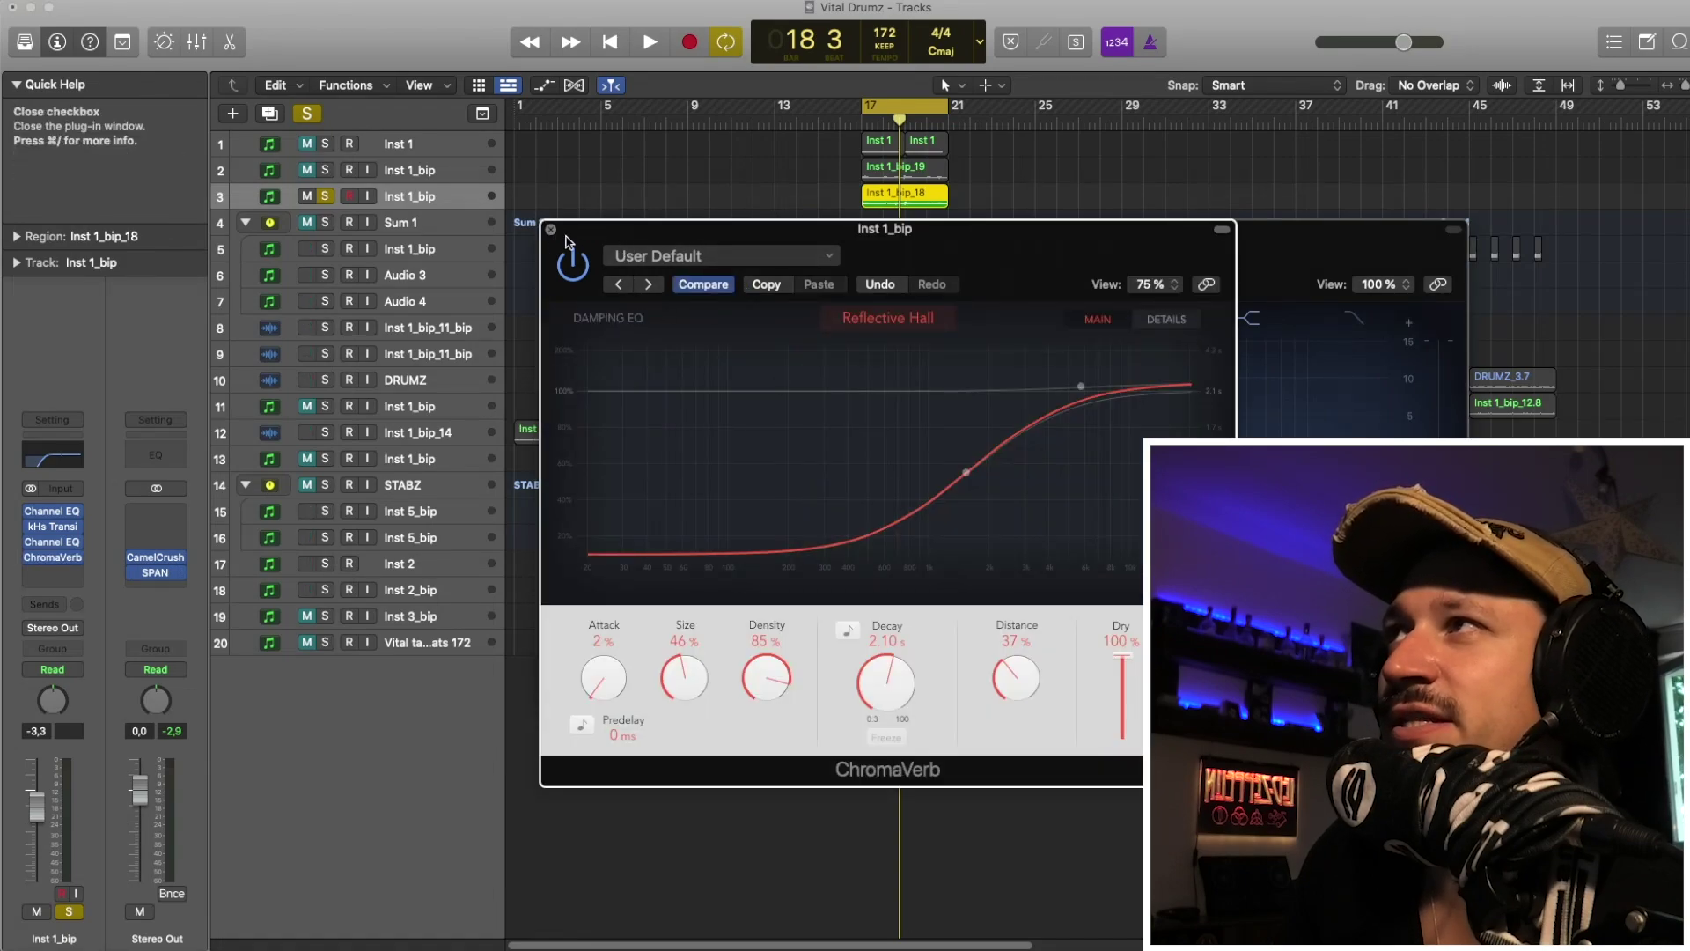
click(551, 229)
key(space)
click(559, 240)
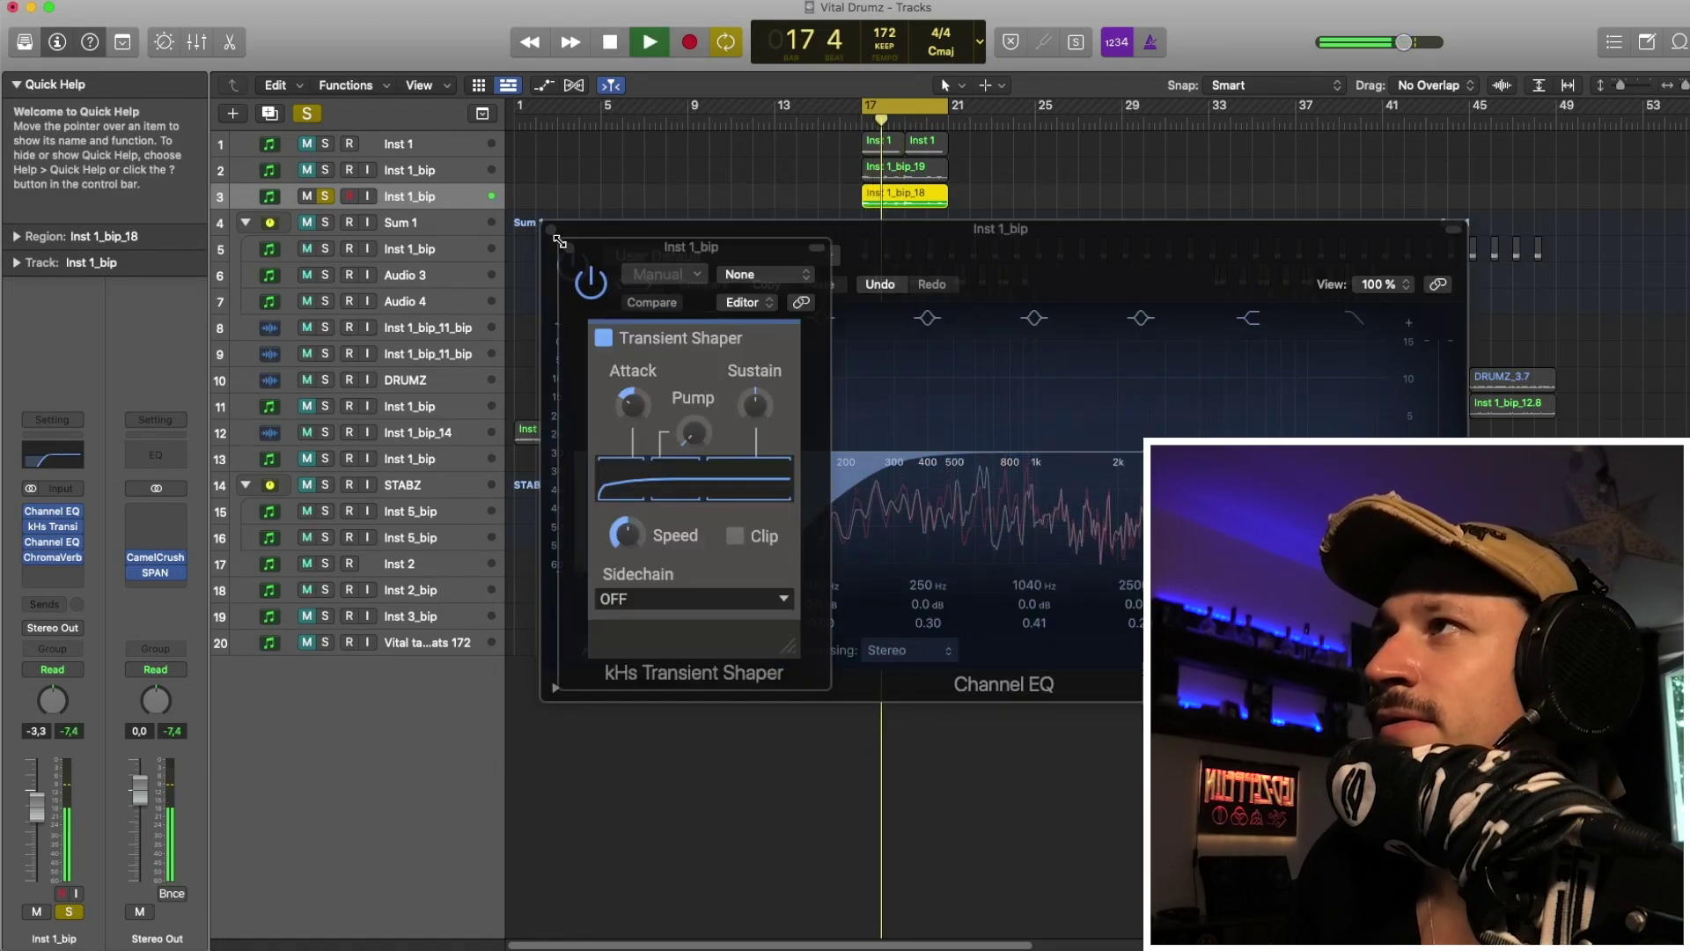
click(555, 246)
click(551, 229)
Select track 2, play from bar 17 and clear all solos so every layer sounds
key(space)
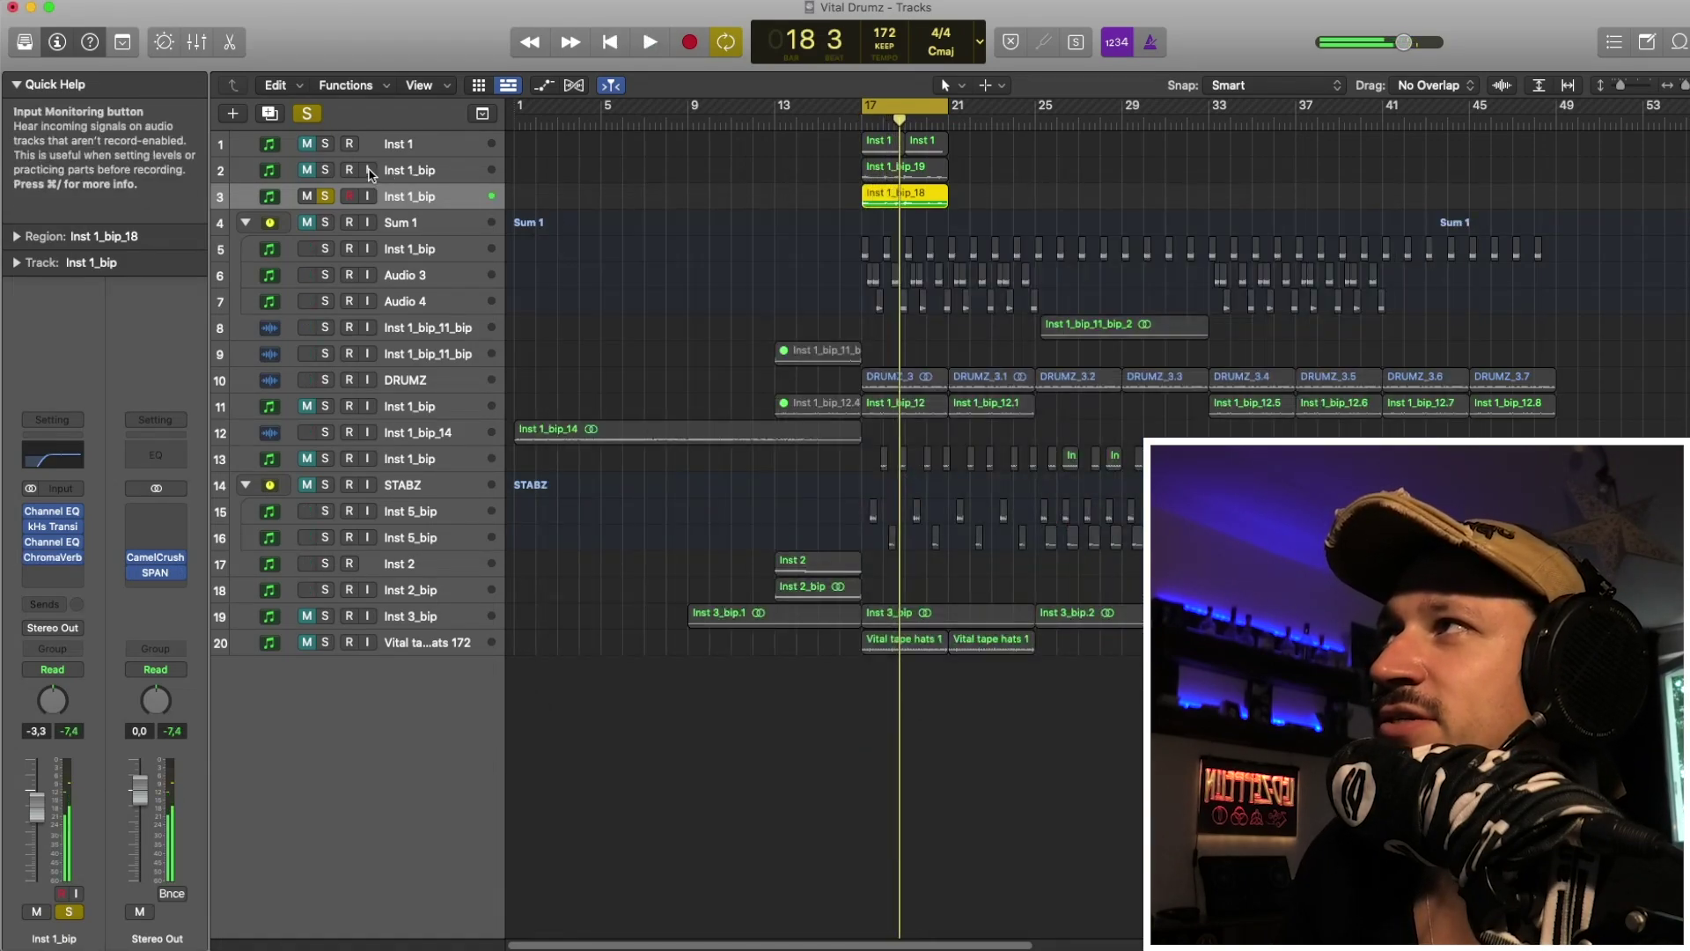
click(421, 173)
key(space)
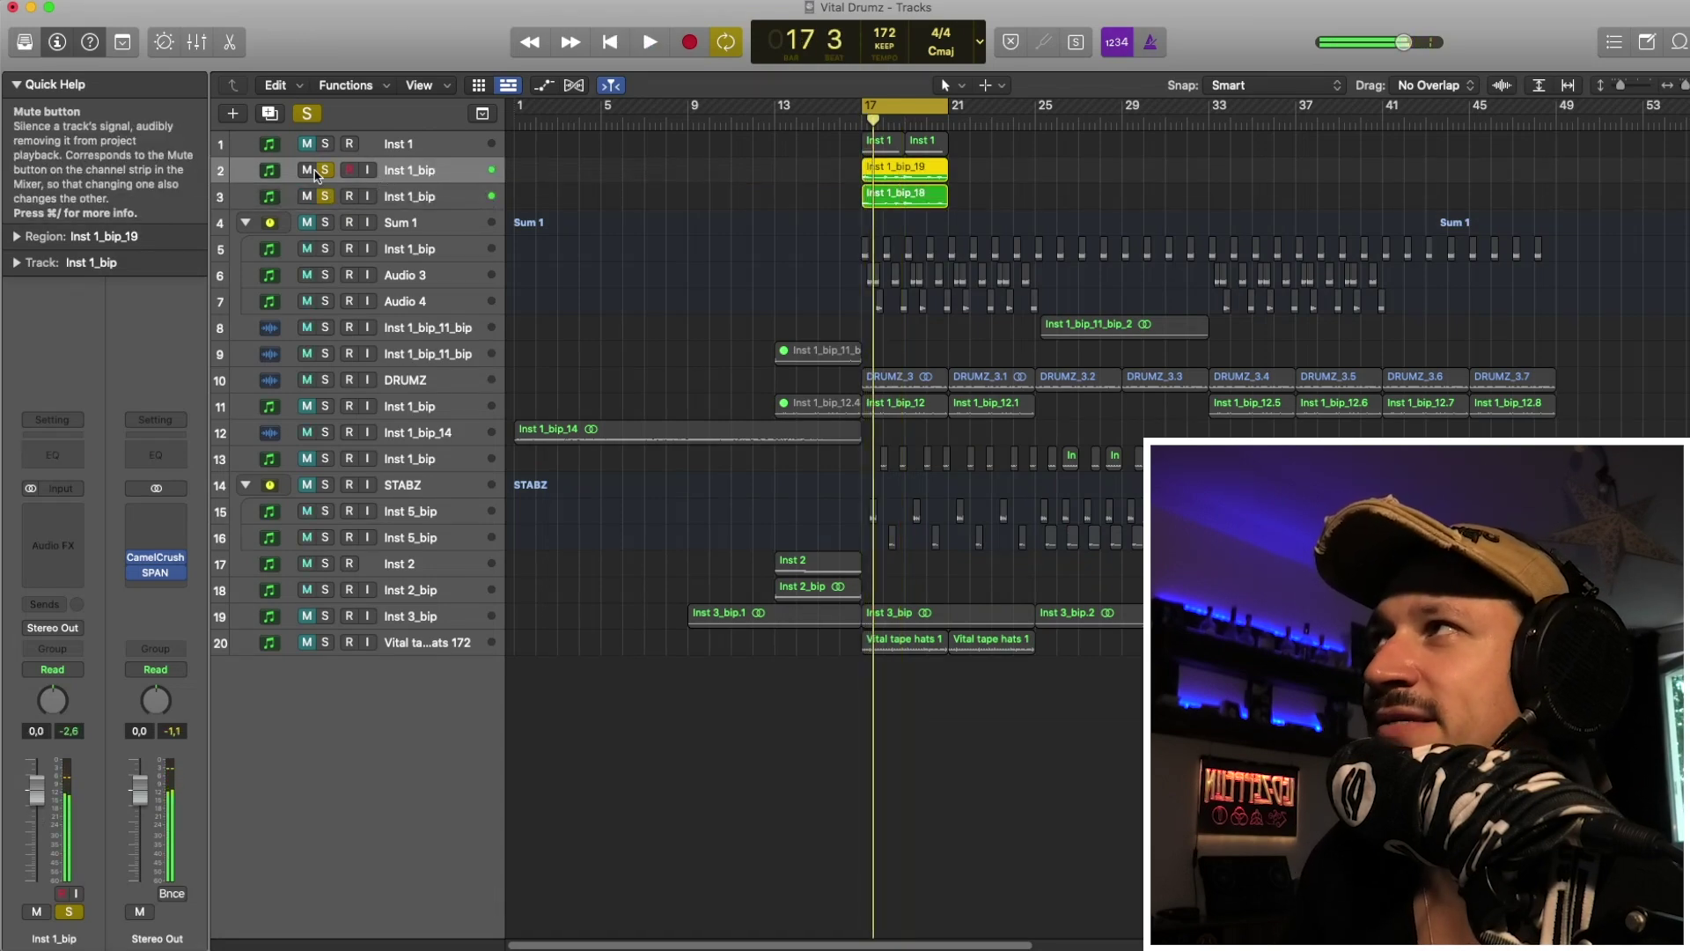
click(322, 175)
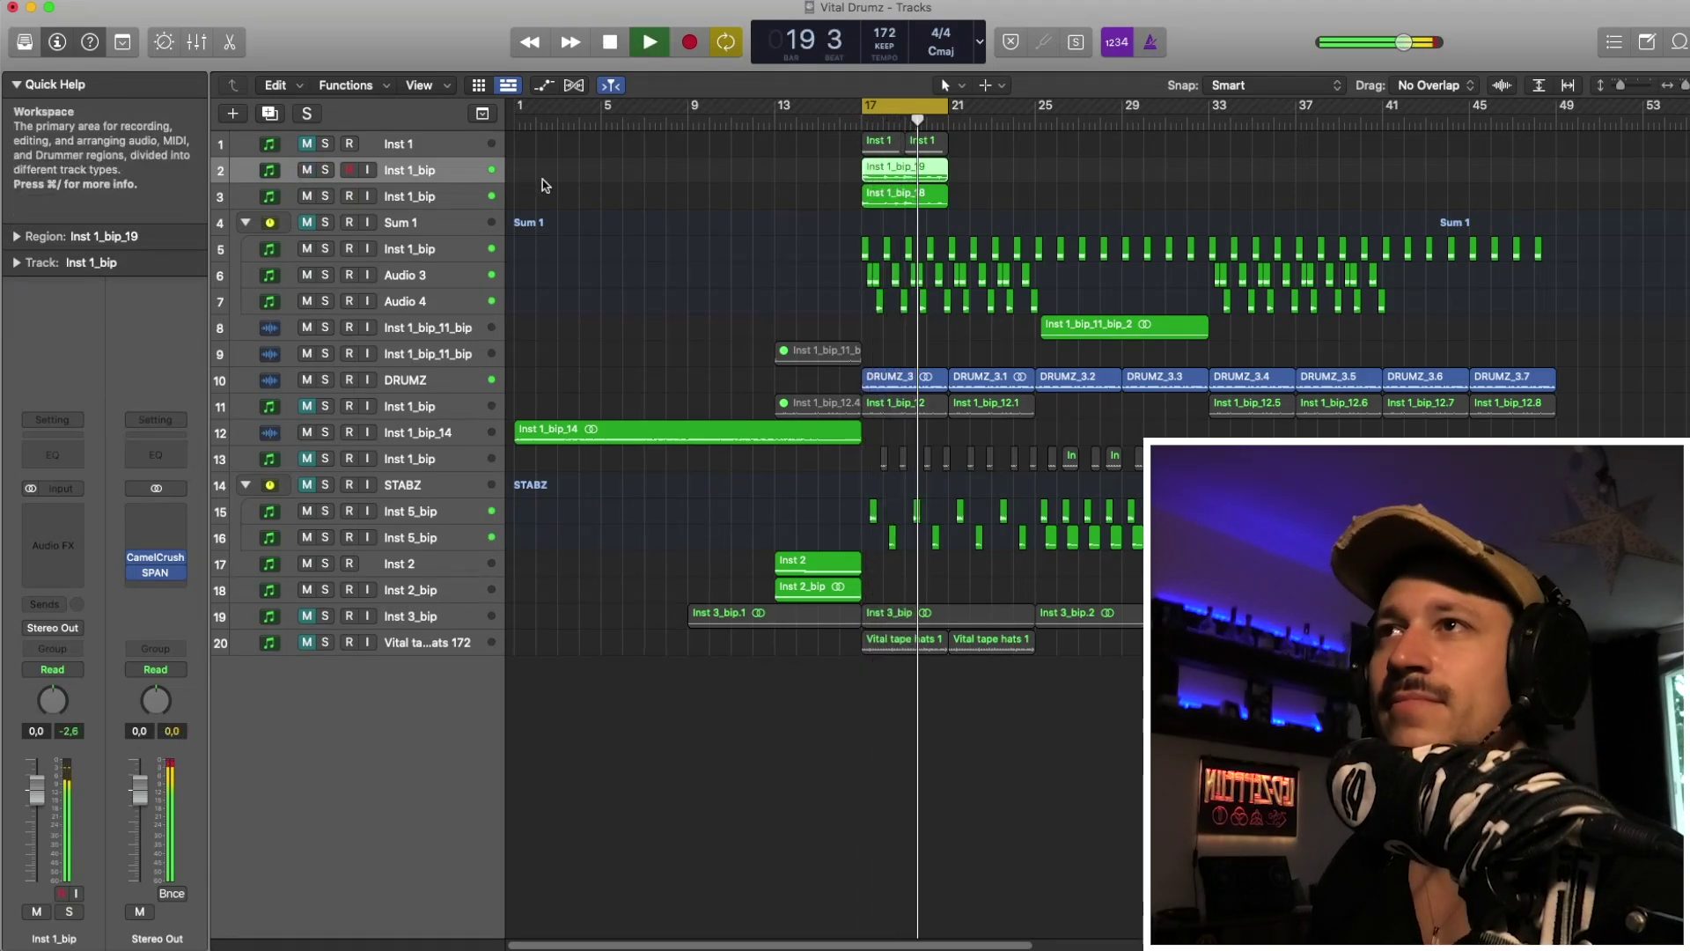
key(space)
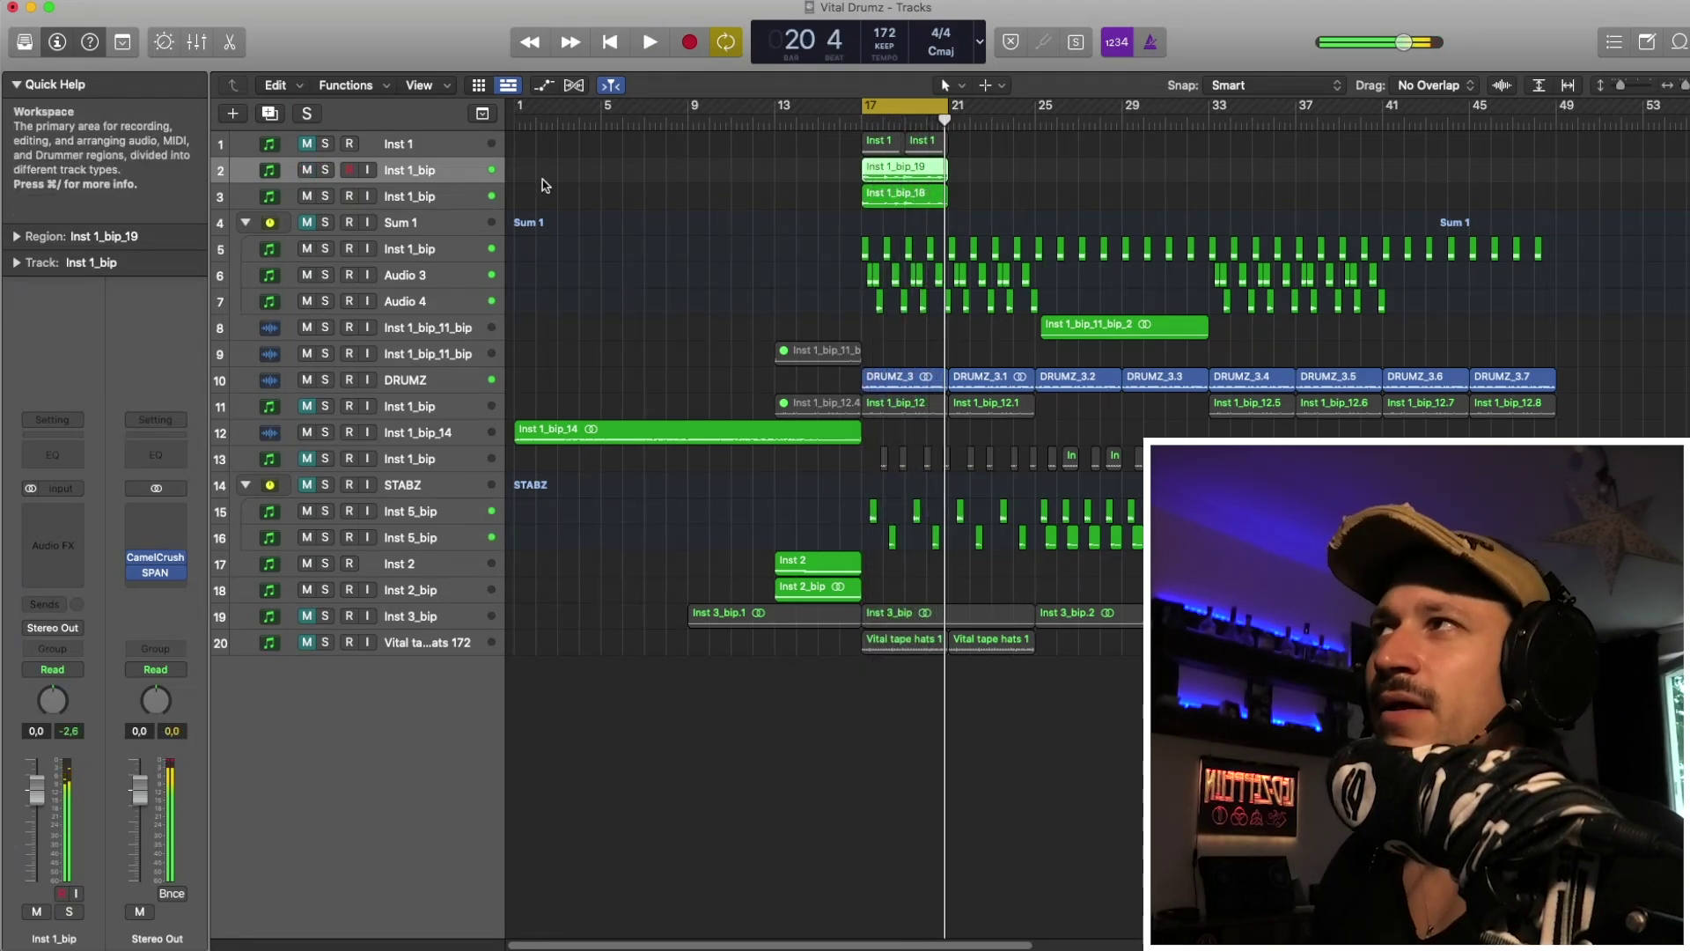